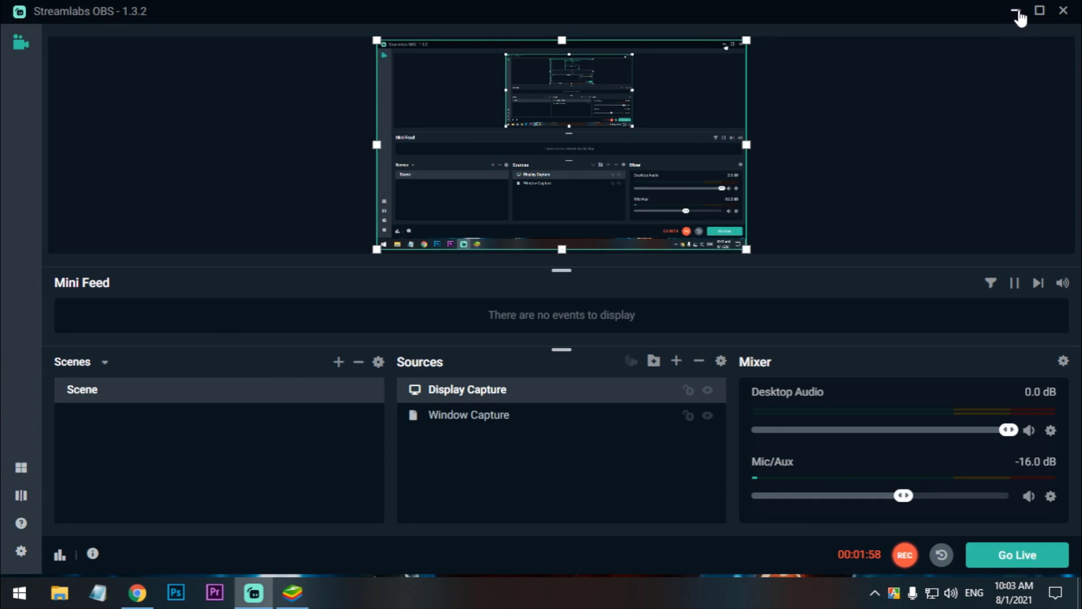
- Minimize the Streamlabs OBS window to reveal the desktop while recording keeps running
left_click(1016, 12)
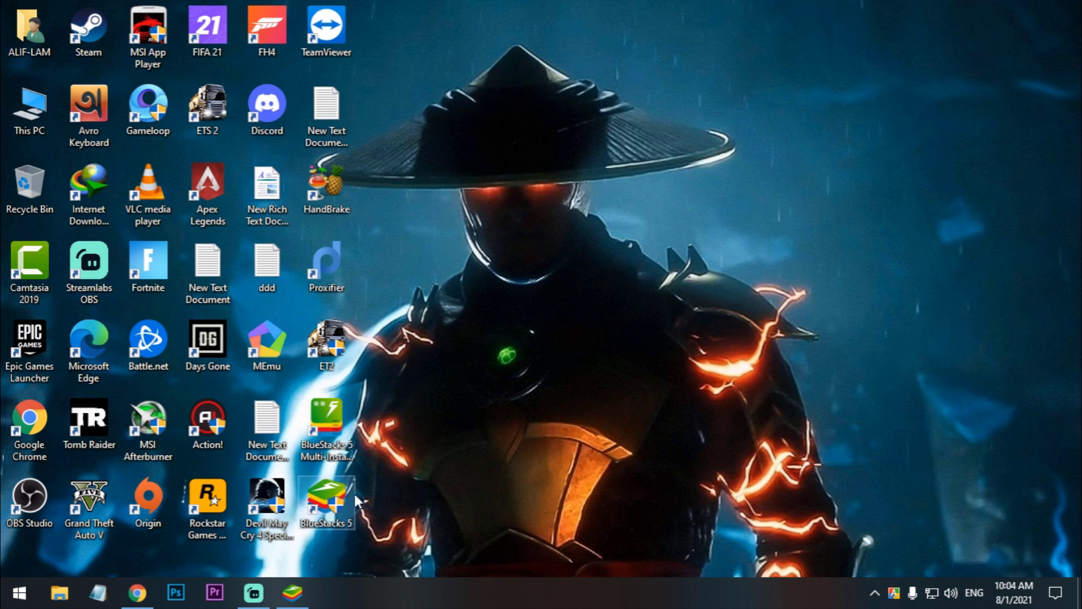
- Search 'bluestacks 5' in Chrome for its download page, then scroll the YouTube channel's Videos tab
left_click(137, 592)
type("bluestacks.com/bluestacks-5.html")
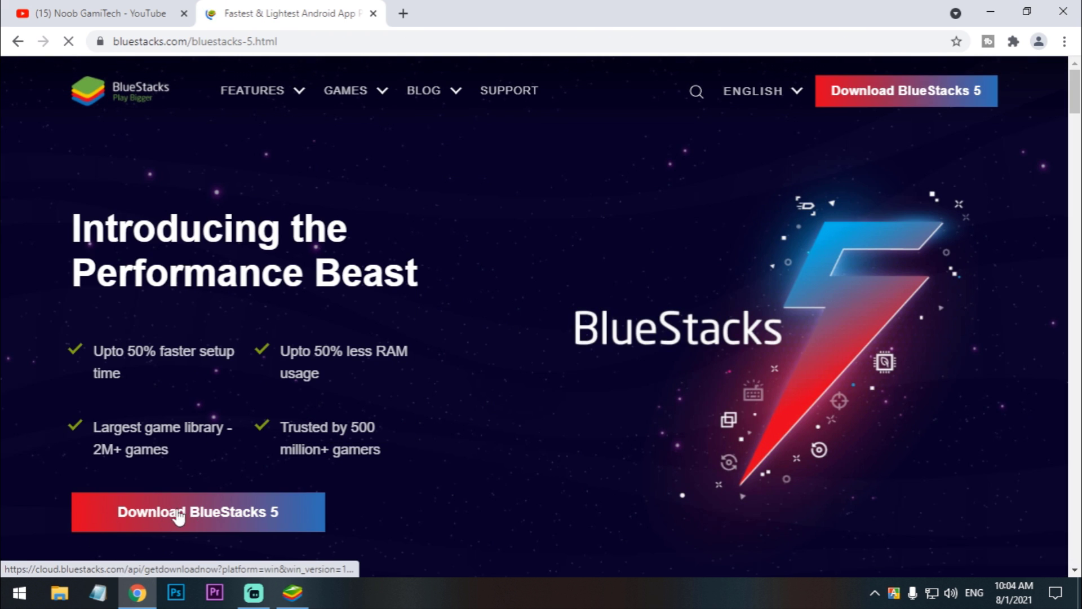
left_click(982, 8)
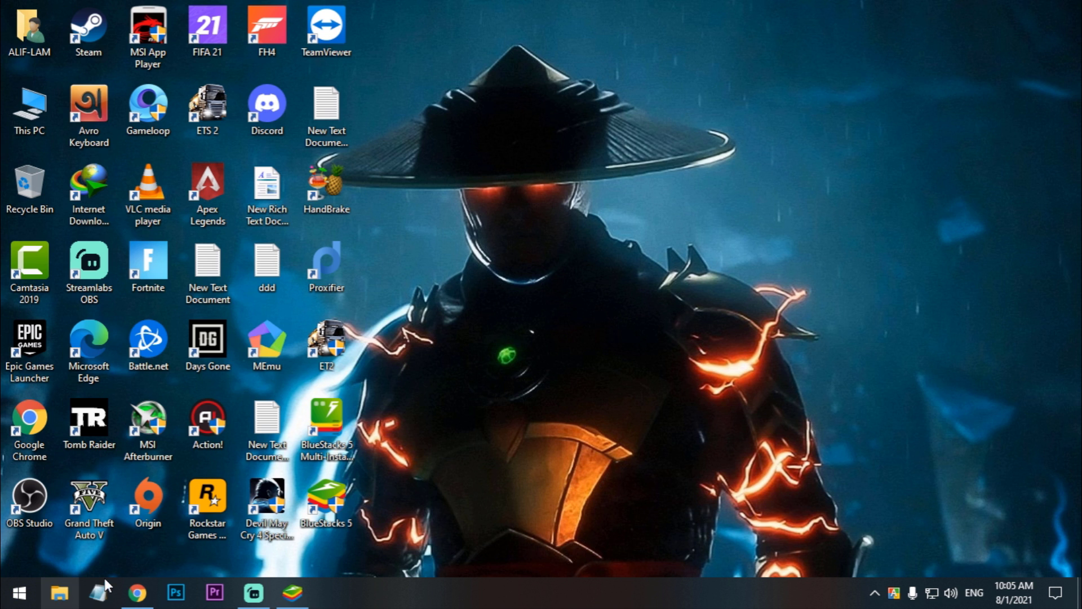
left_click(137, 592)
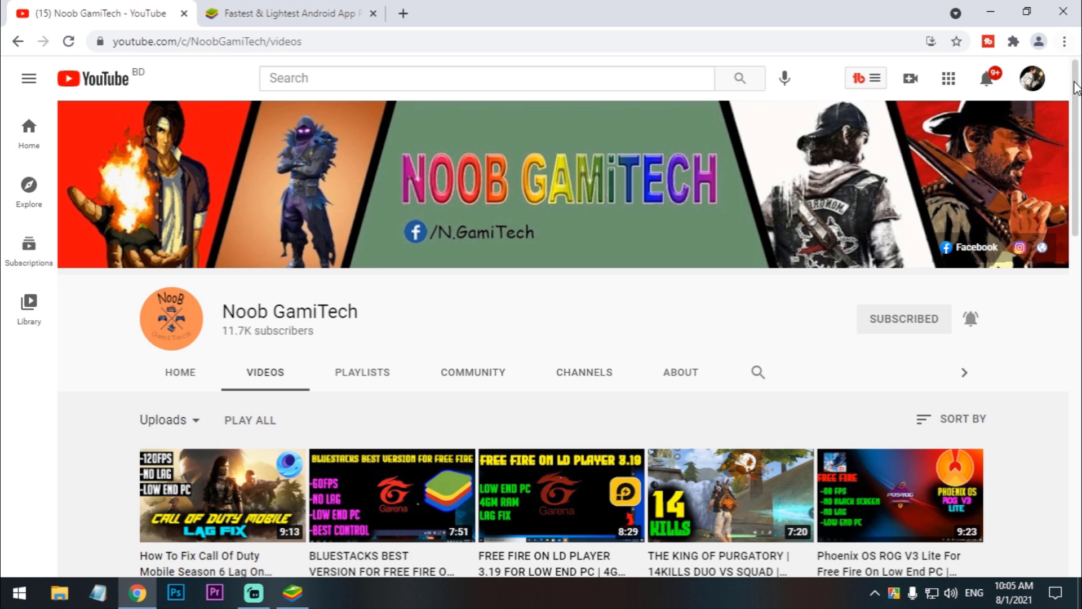
scroll(691, 386, "down", 5)
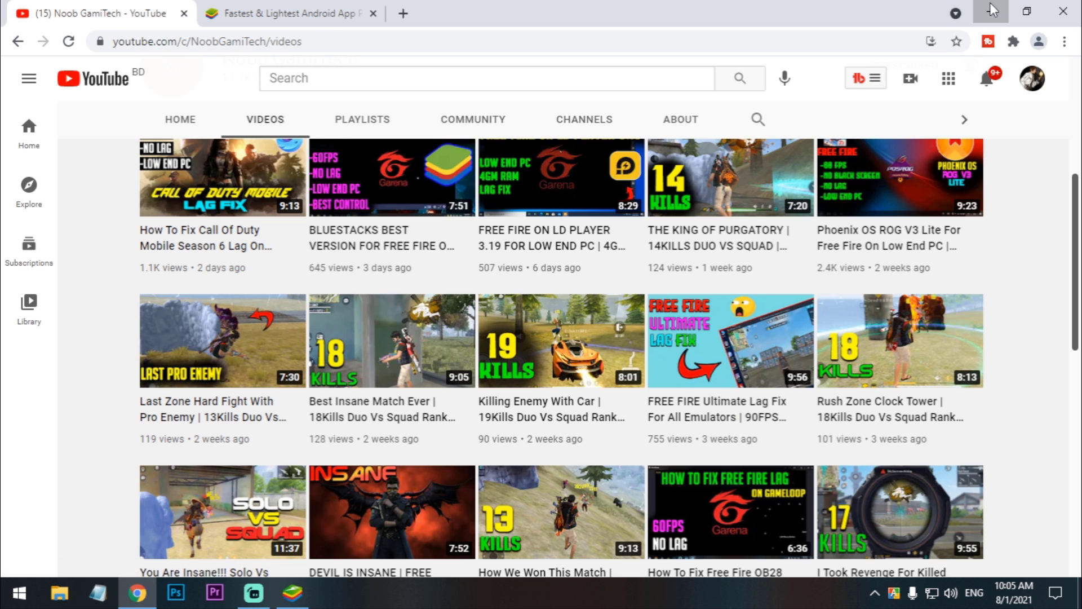
- Minimize Chrome and refresh the desktop
left_click(990, 11)
right_click(584, 171)
left_click(625, 222)
right_click(496, 182)
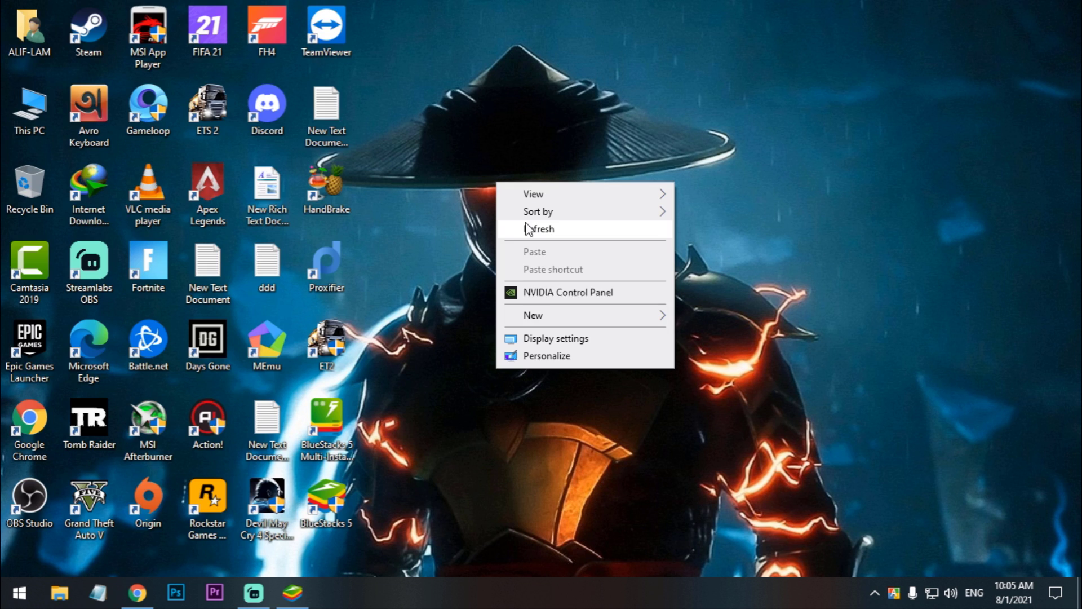
left_click(528, 228)
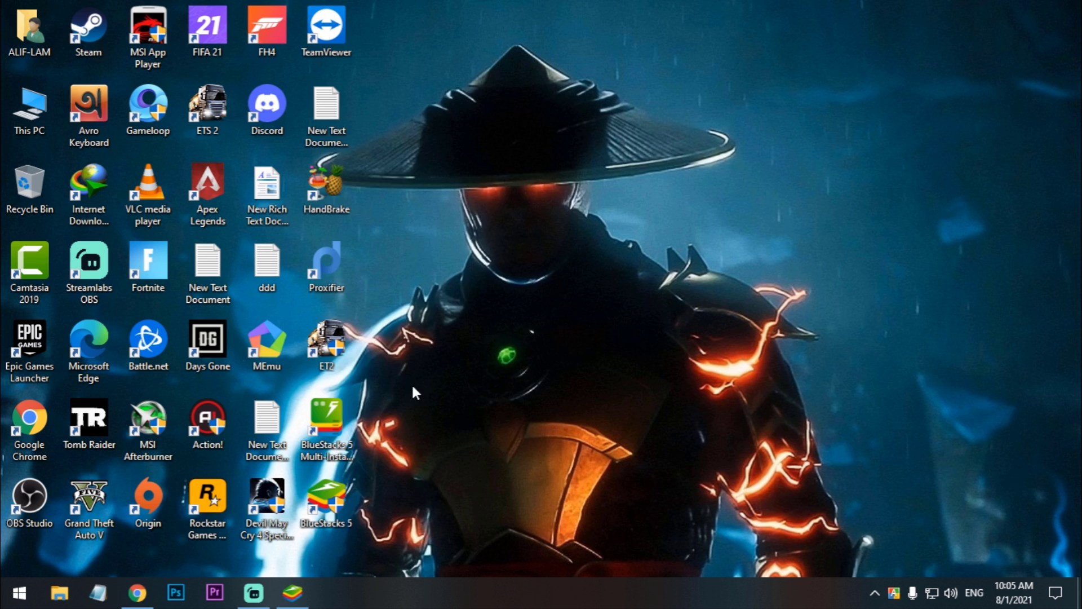
- In the BlueStacks 5 shortcut's Compatibility properties, keep fullscreen optimizations disabled
right_click(322, 498)
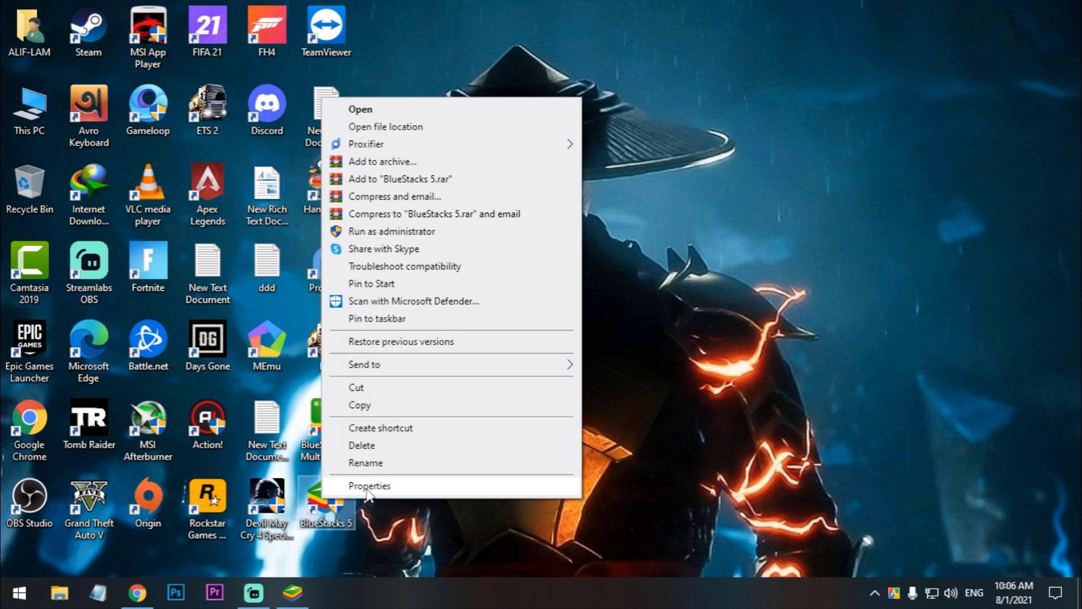
left_click(370, 486)
left_click(567, 190)
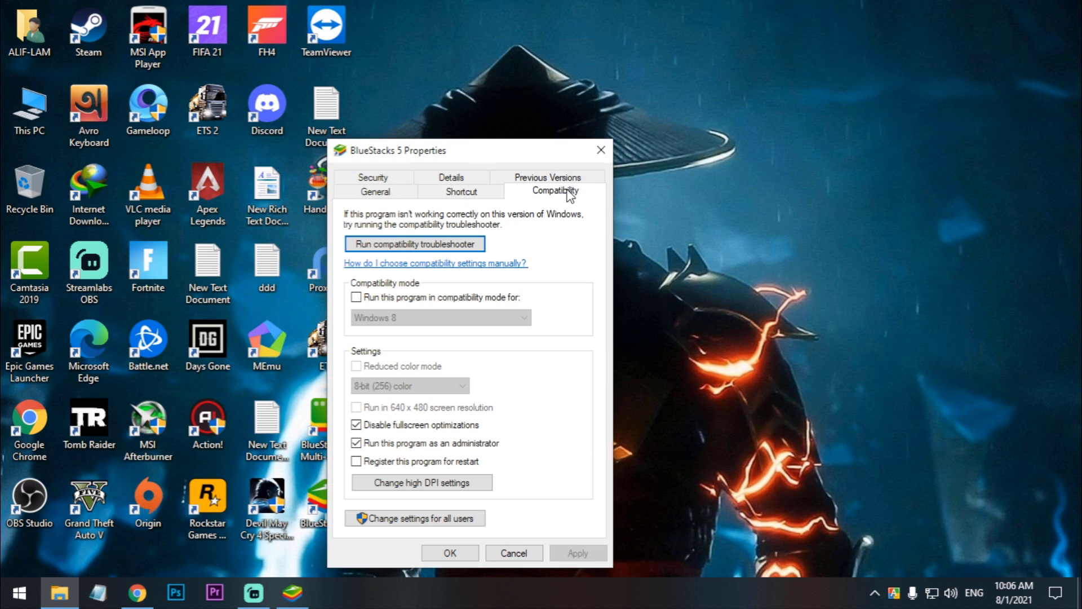
left_click_drag(540, 160, 533, 90)
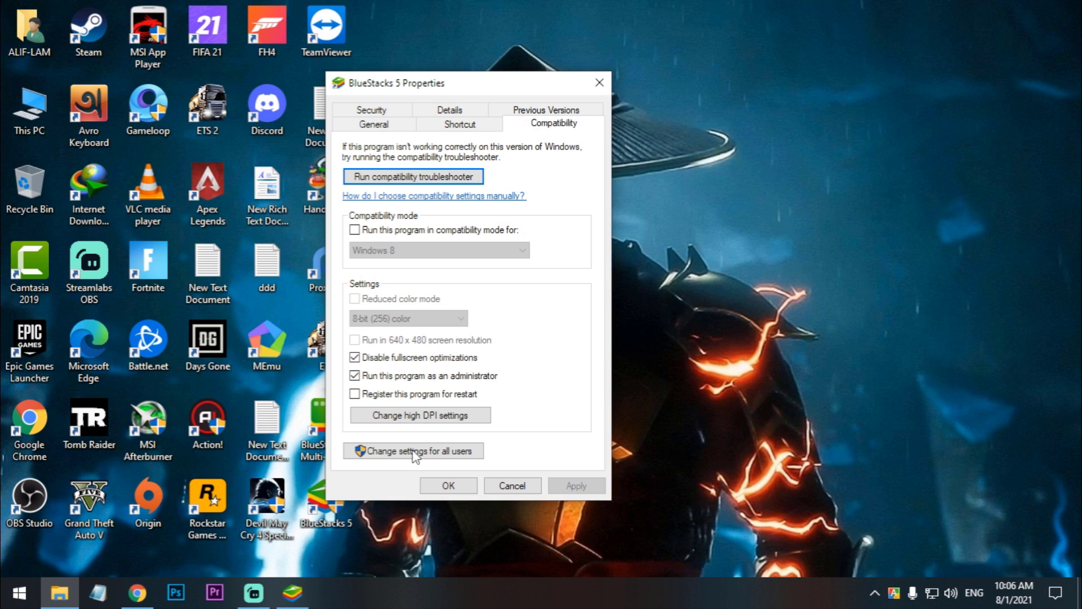
left_click(368, 361)
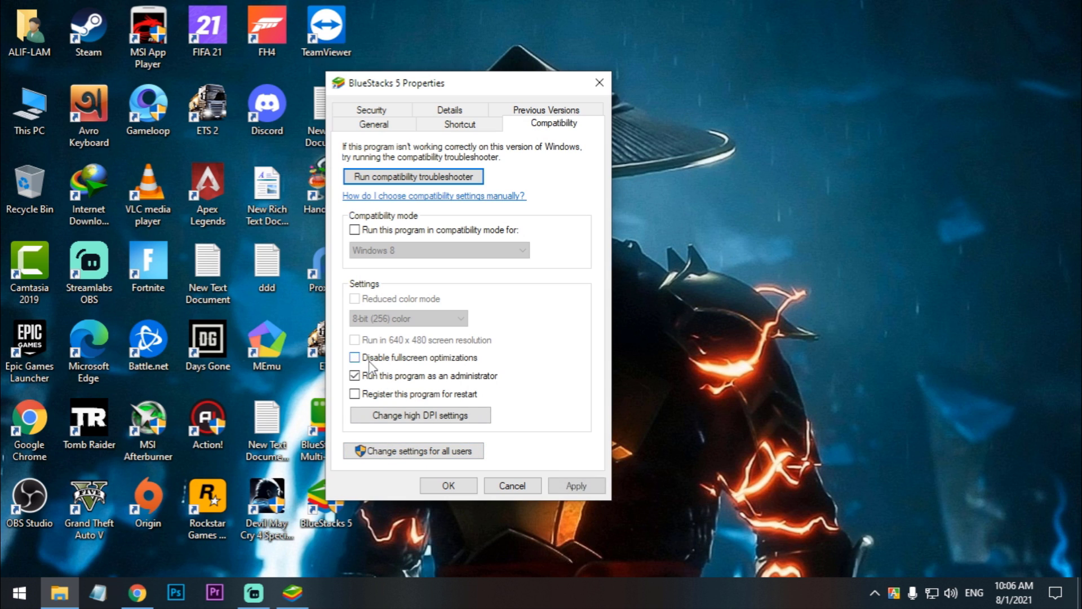
left_click(368, 360)
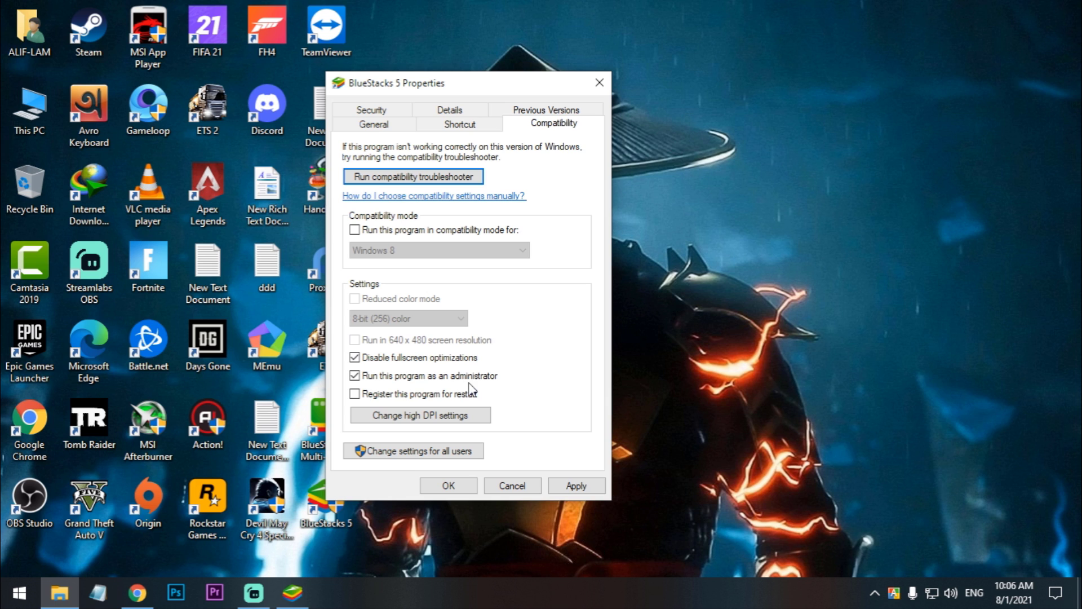
- Enable Override high DPI scaling performed by Application, then apply and save the properties
left_click(399, 421)
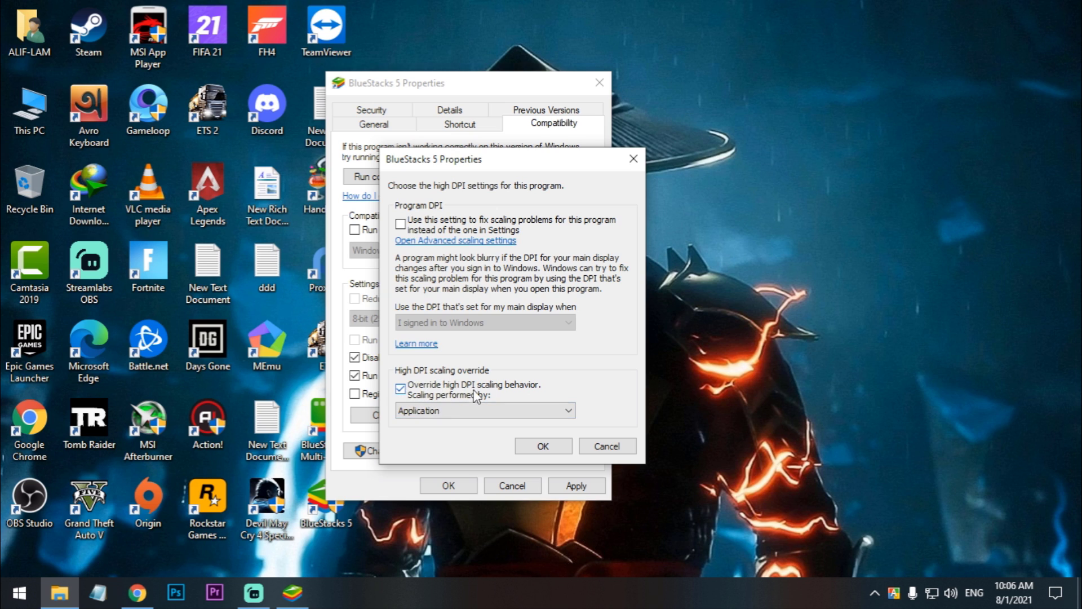
left_click(409, 390)
left_click(409, 390)
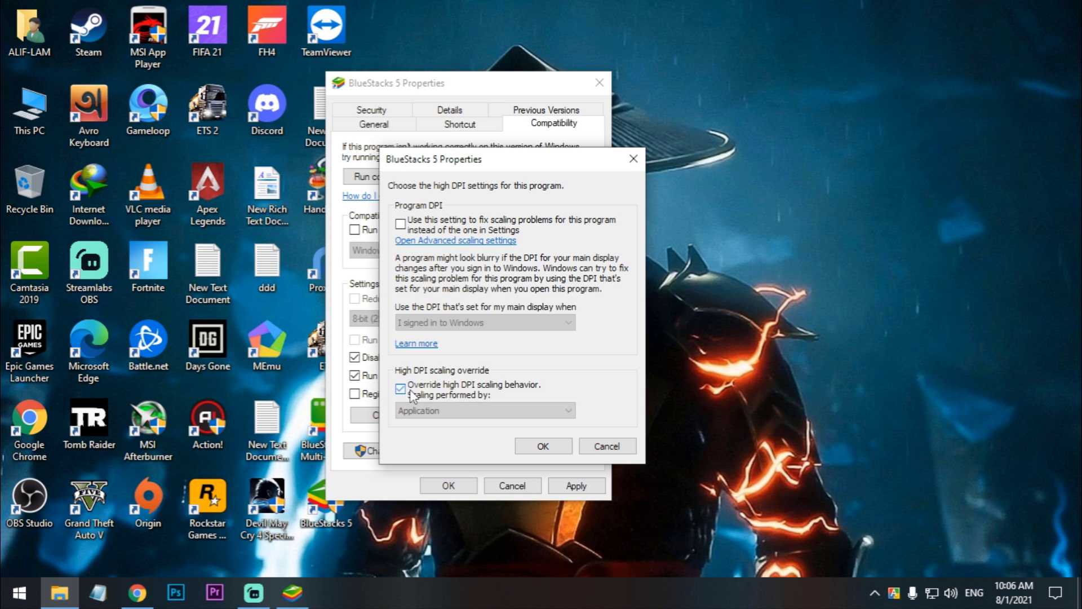
left_click(410, 390)
left_click(422, 396)
left_click(407, 390)
left_click(435, 411)
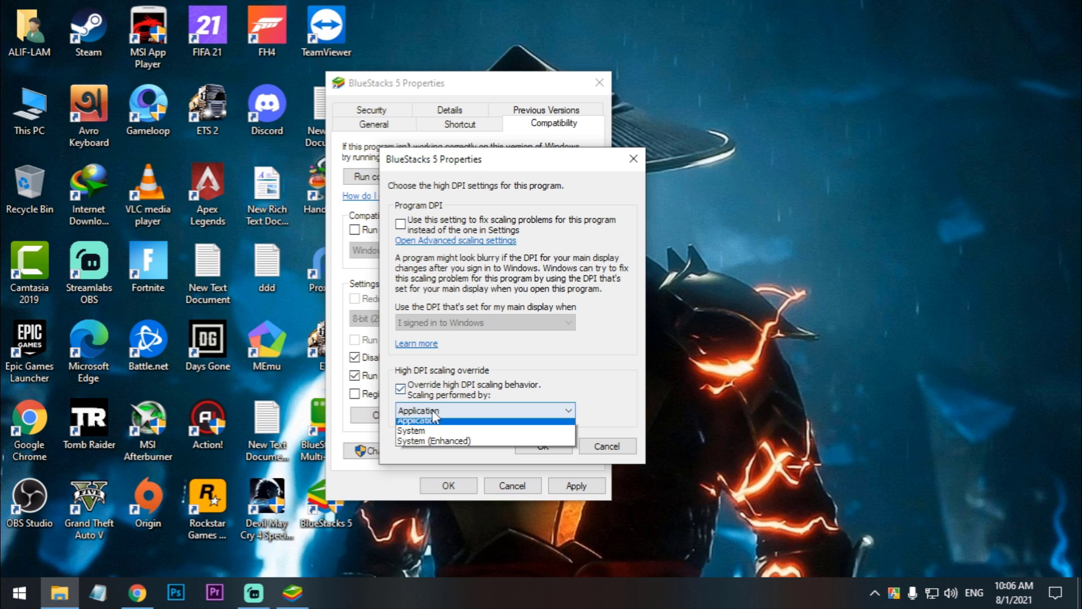
left_click(435, 423)
left_click(552, 449)
left_click(571, 487)
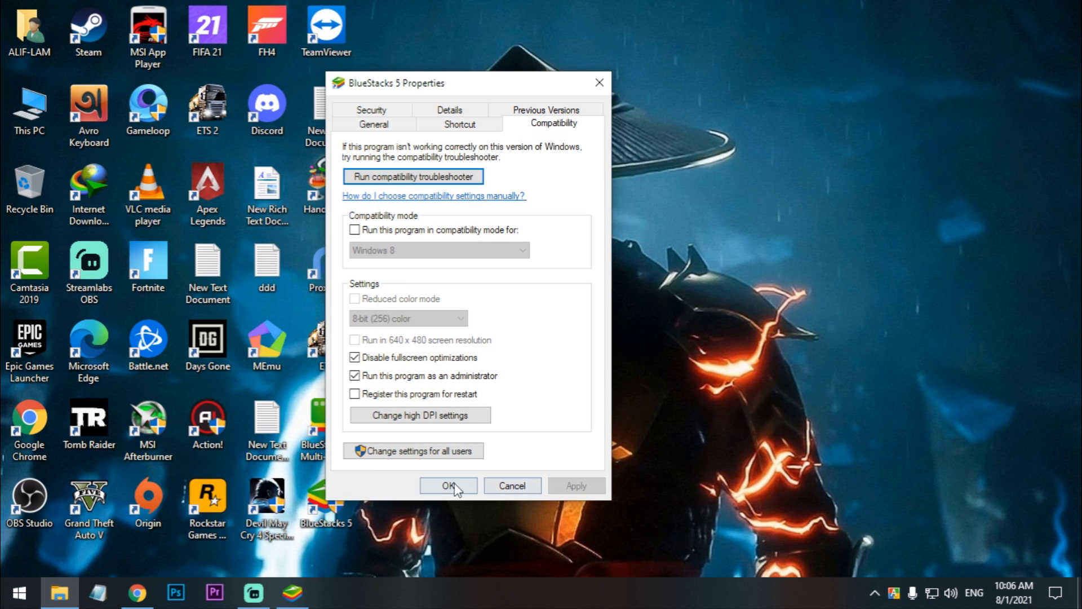
left_click(448, 485)
- Open the shortcut's file location and copy the BlueStacks_nxt folder path
right_click(332, 497)
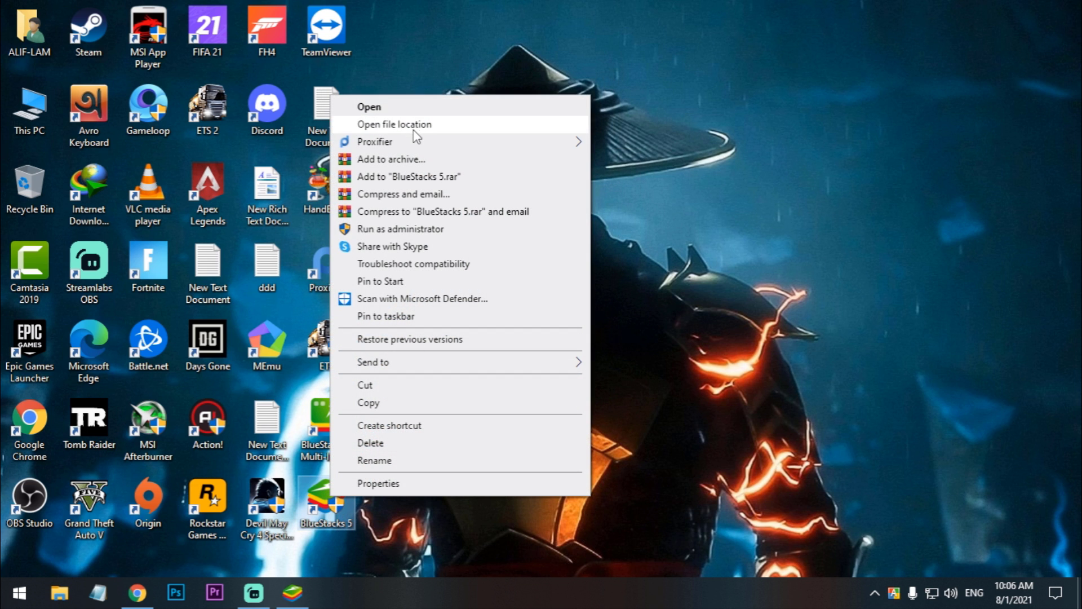
left_click(417, 124)
left_click(420, 57)
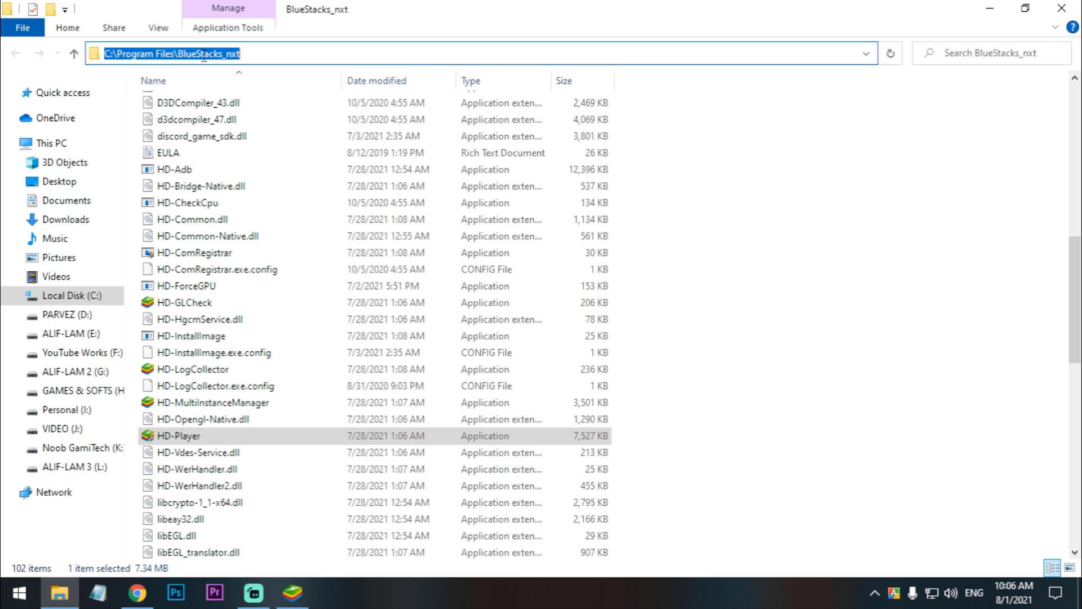
right_click(221, 54)
left_click(256, 107)
- Close the folder window and open Windows Graphics settings by searching 'grap'
left_click(989, 8)
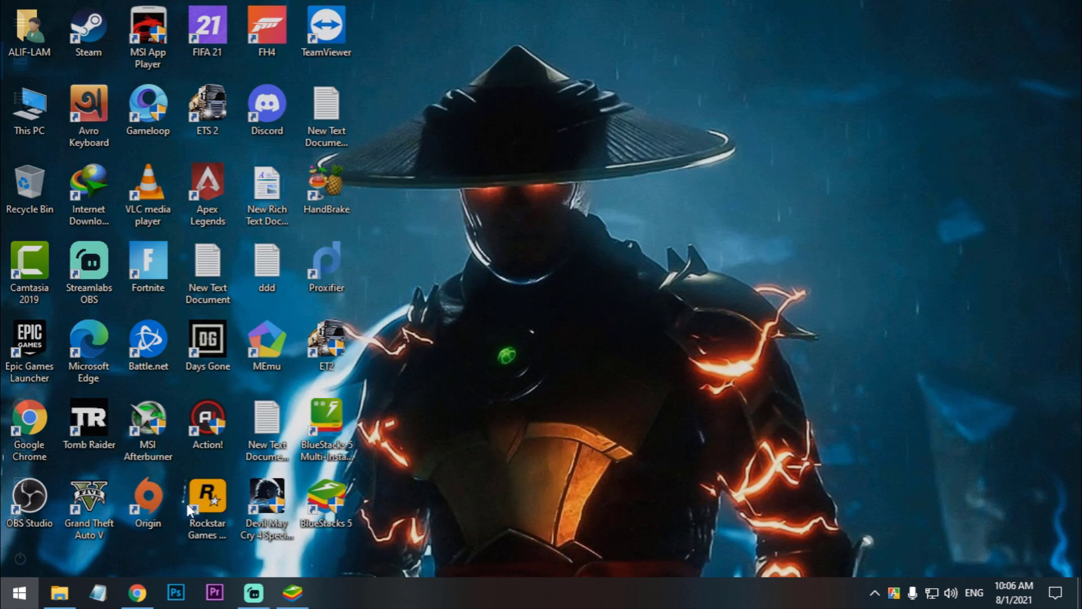
key("super")
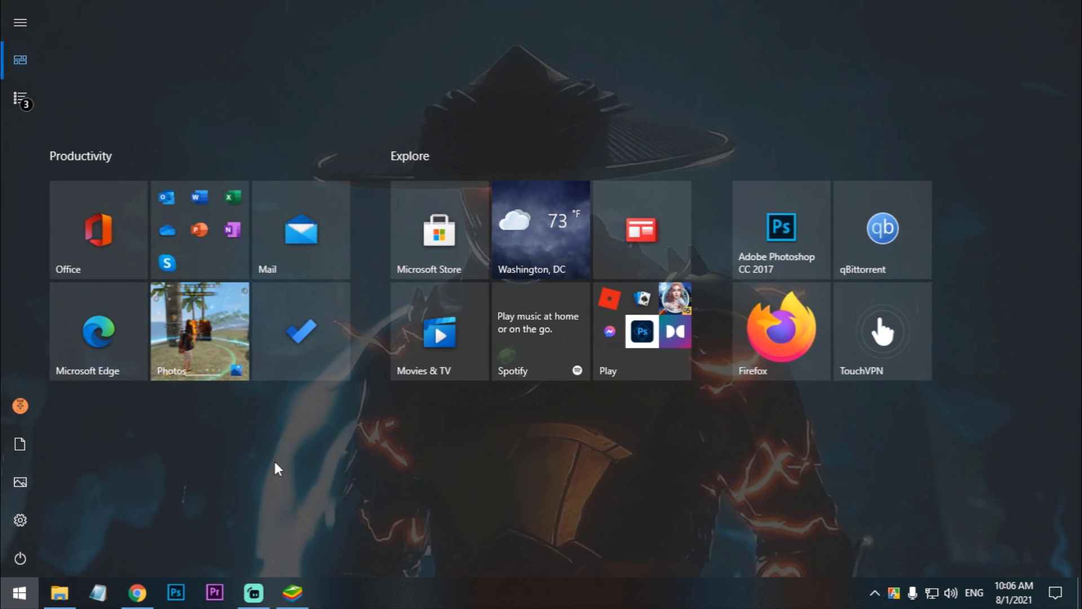
type("grap")
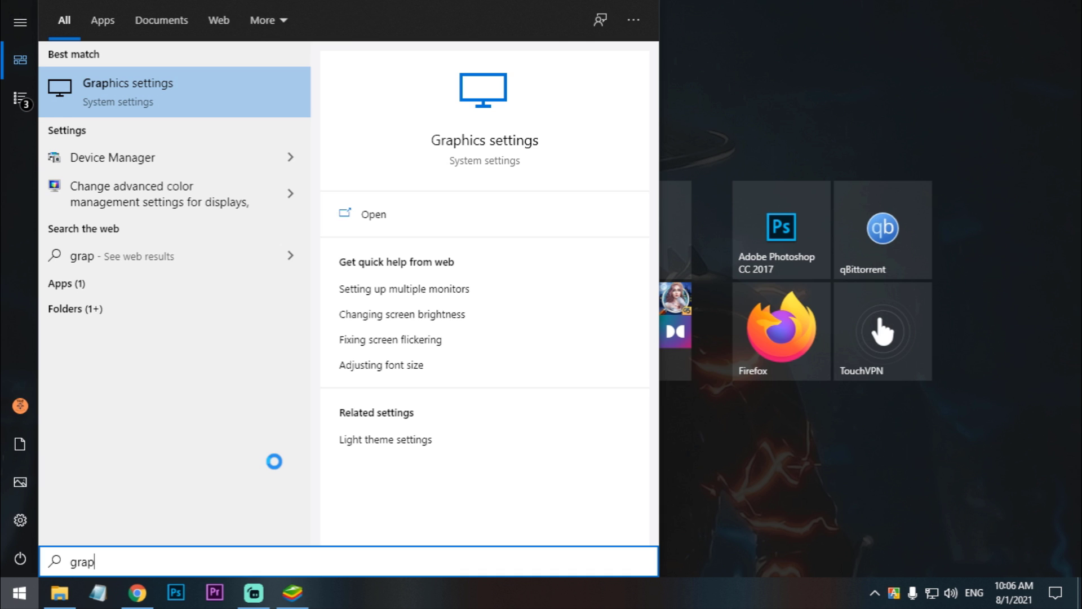
key("Return")
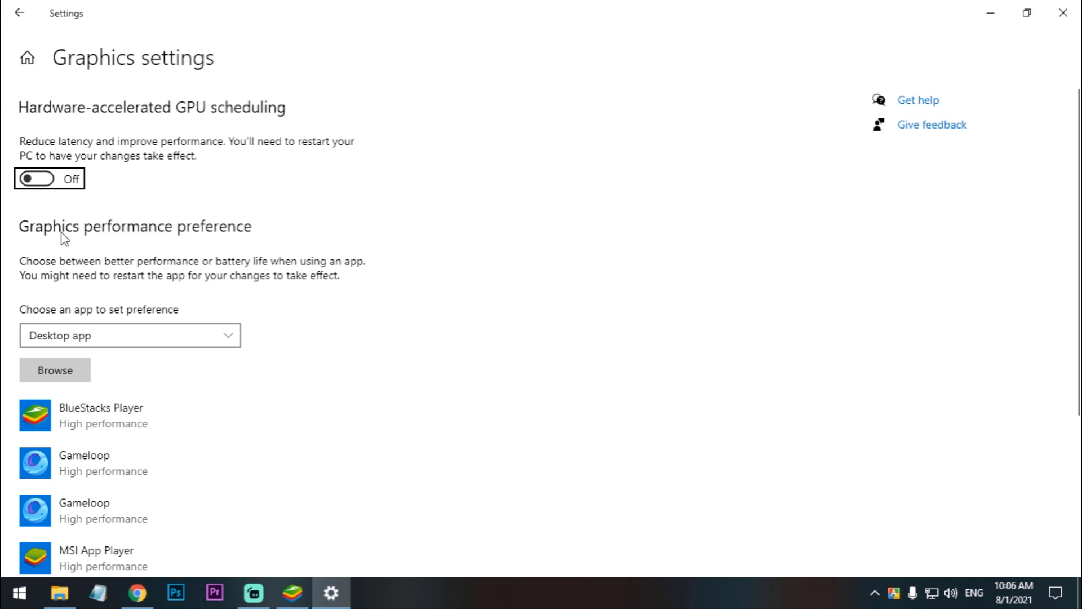
- Browse to HD-Player and add it to the graphics preference list
left_click(62, 376)
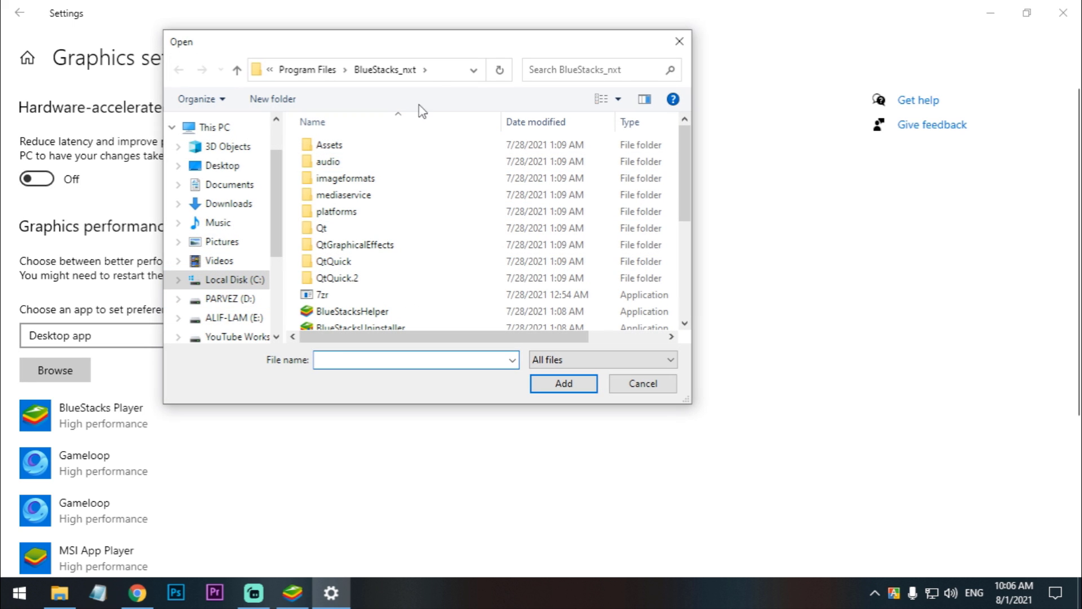
left_click(438, 71)
left_click(437, 70)
key("Escape")
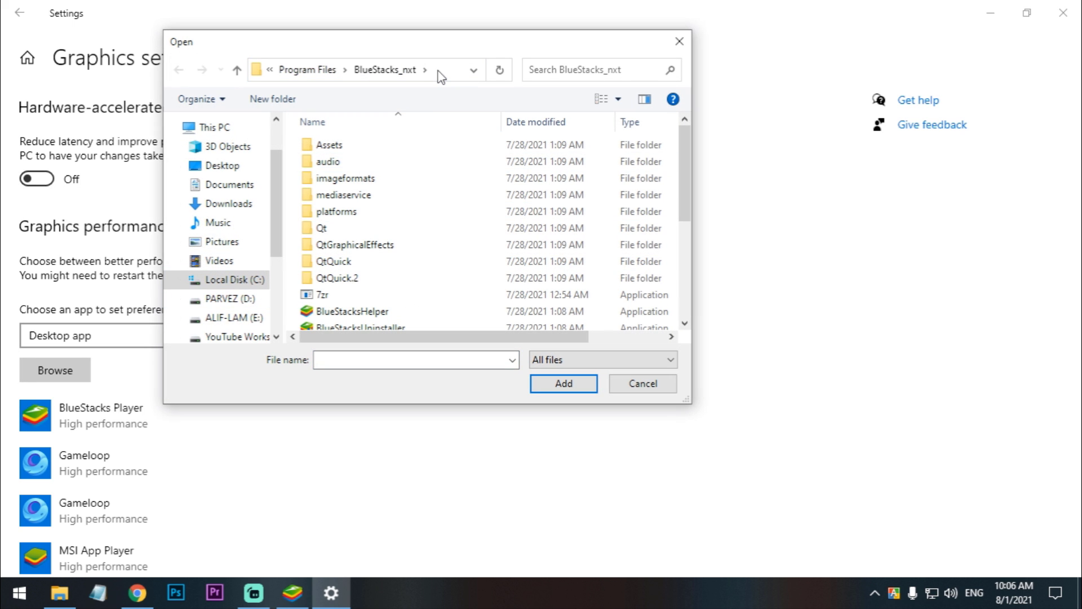
scroll(516, 144, "down", 4)
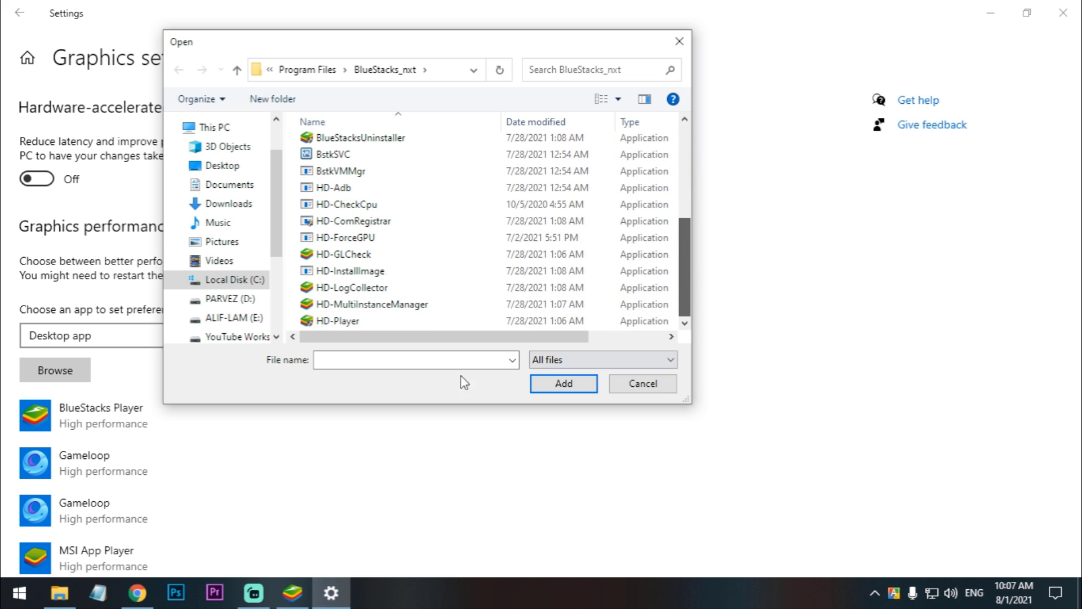
left_click(339, 321)
left_click(566, 386)
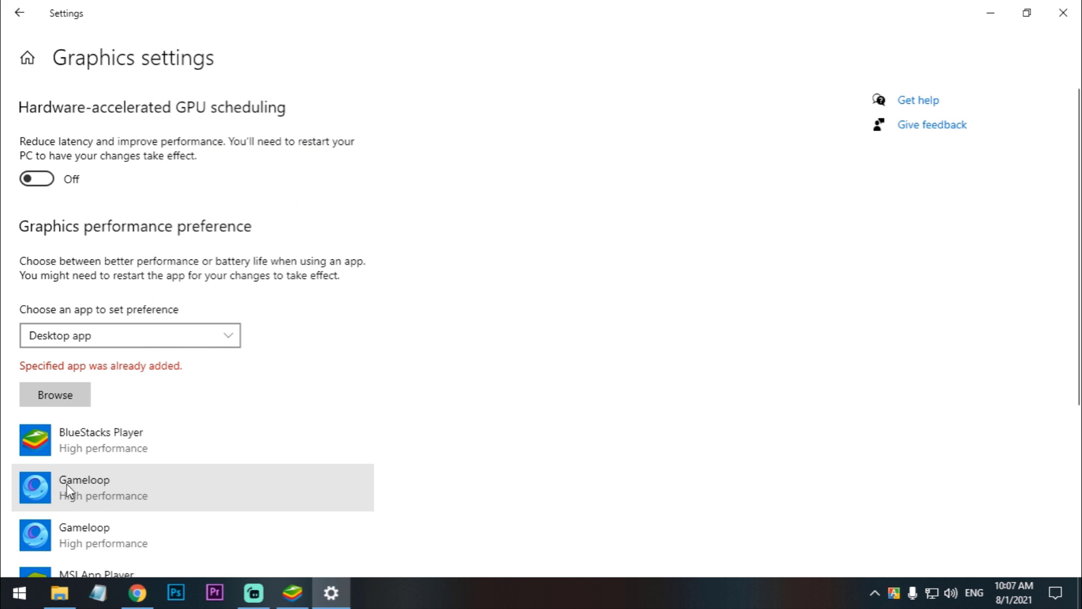
- Set BlueStacks Player to High performance (NVIDIA GeForce GT 1030), close Settings, and refresh the desktop
left_click(113, 442)
left_click(256, 501)
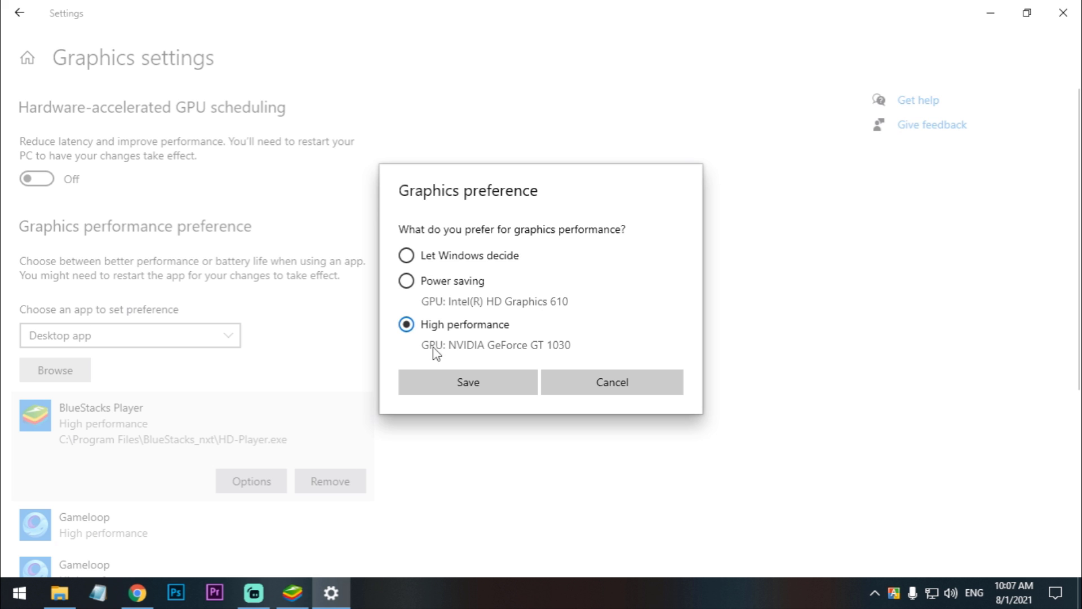
left_click(466, 389)
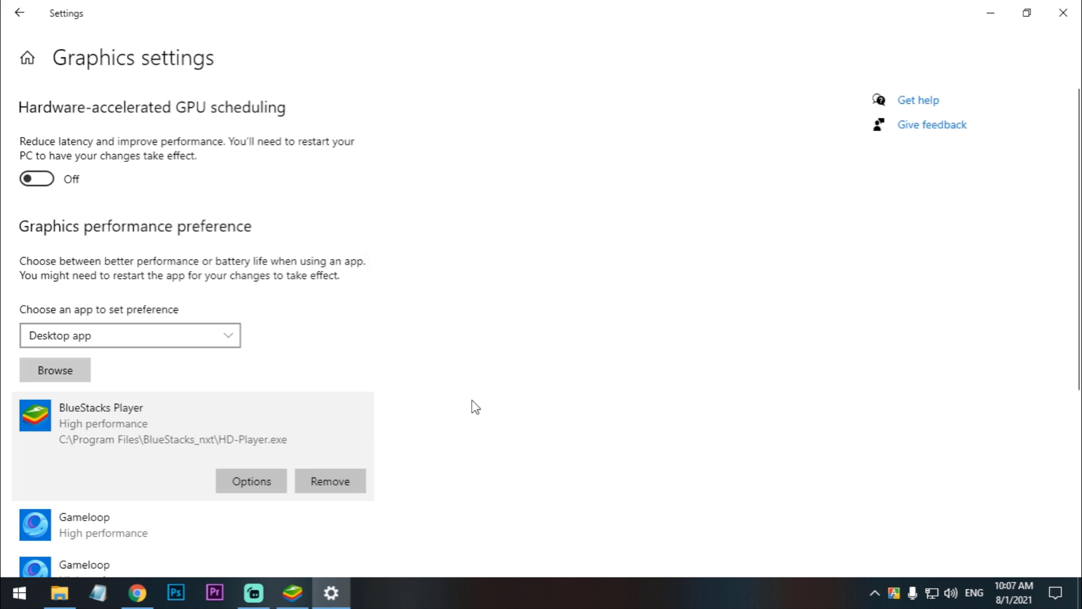
left_click(1063, 12)
right_click(507, 155)
left_click(541, 203)
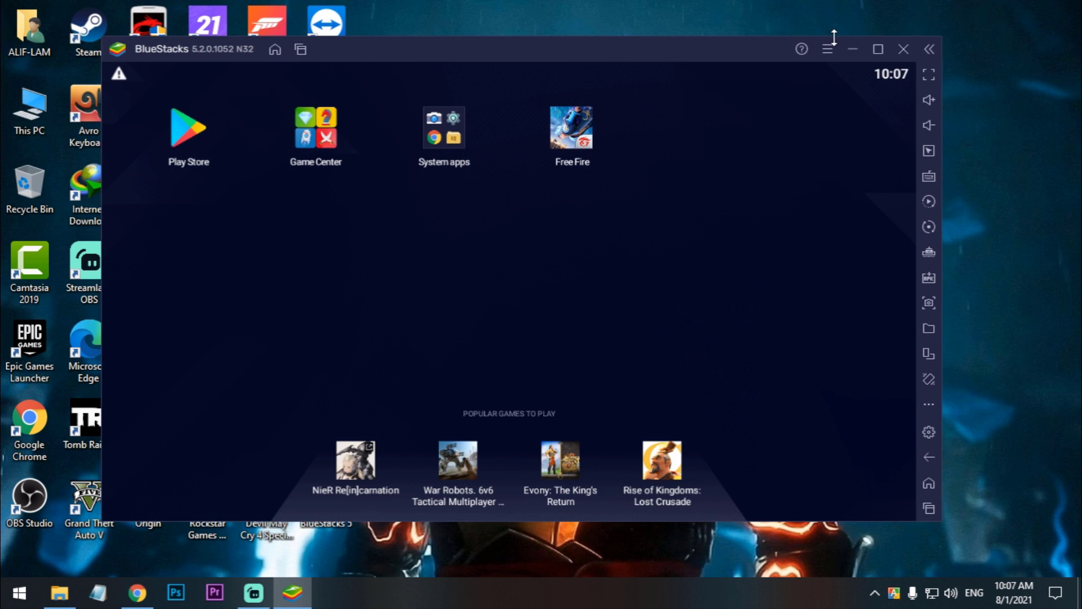
- In BlueStacks Settings, keep CPU at Medium (2 Cores) and memory at Medium (2 GB)
left_click(829, 49)
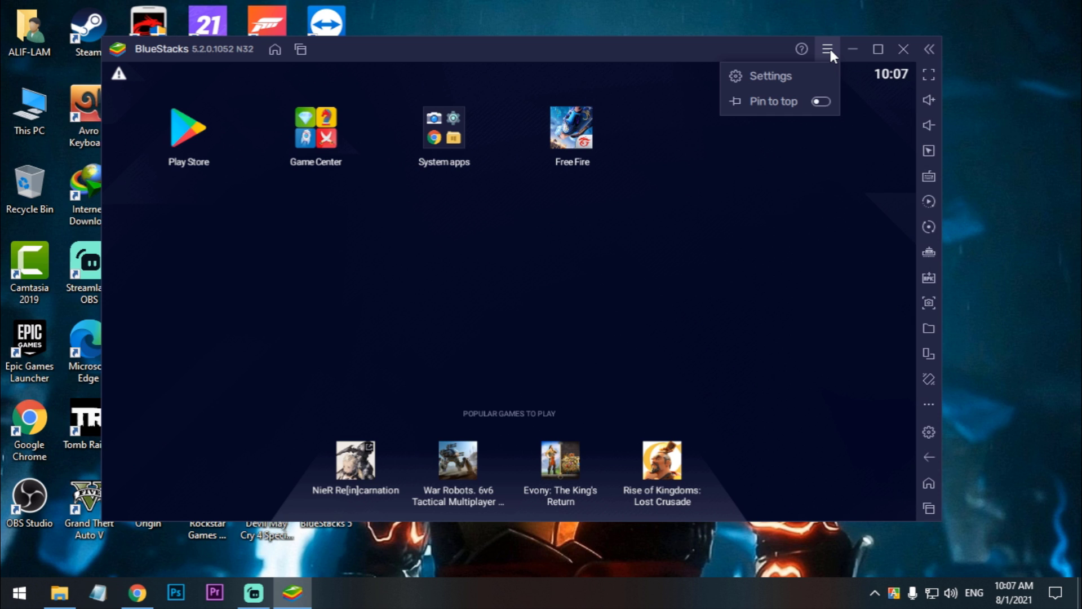
left_click(783, 85)
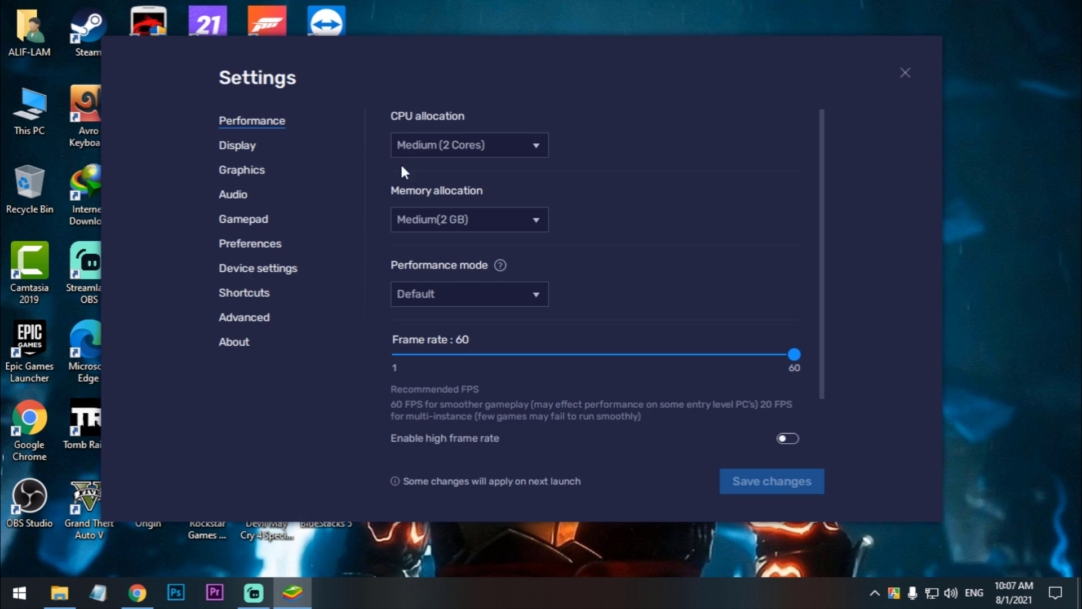
left_click(535, 147)
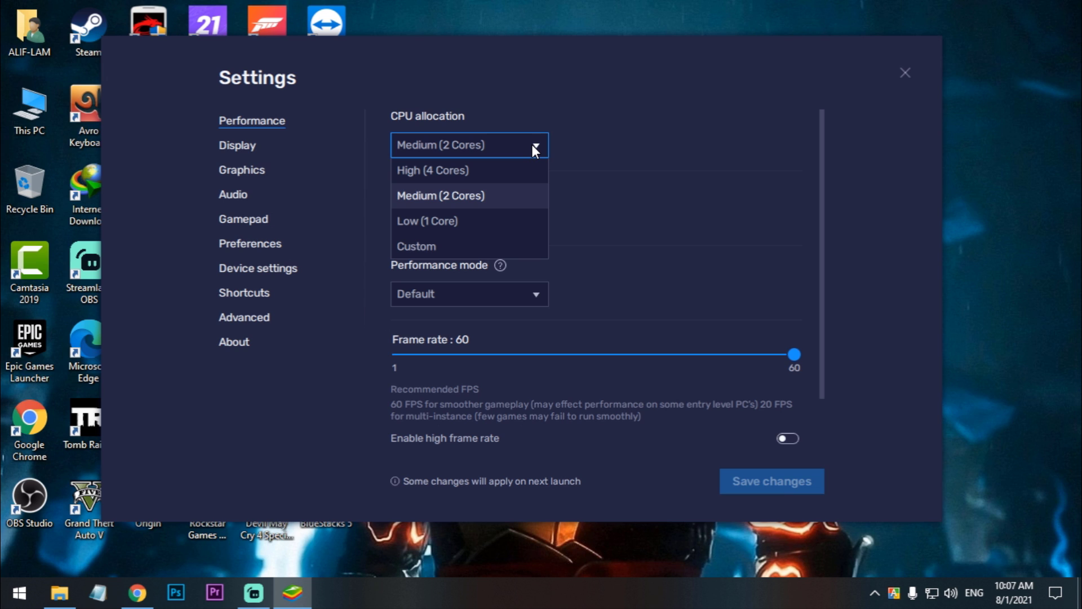
left_click(532, 145)
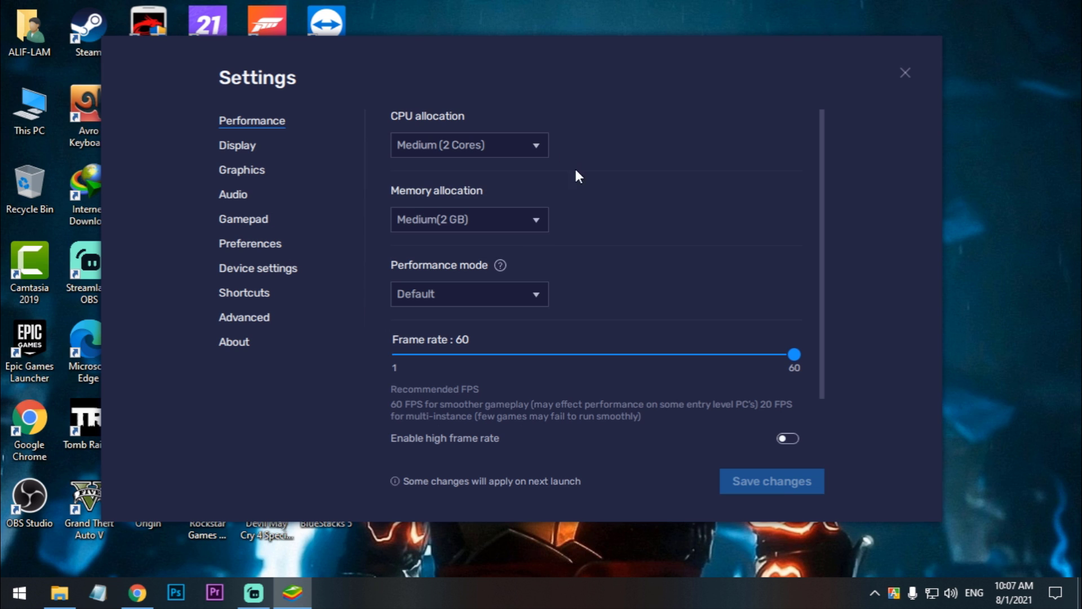
left_click(499, 221)
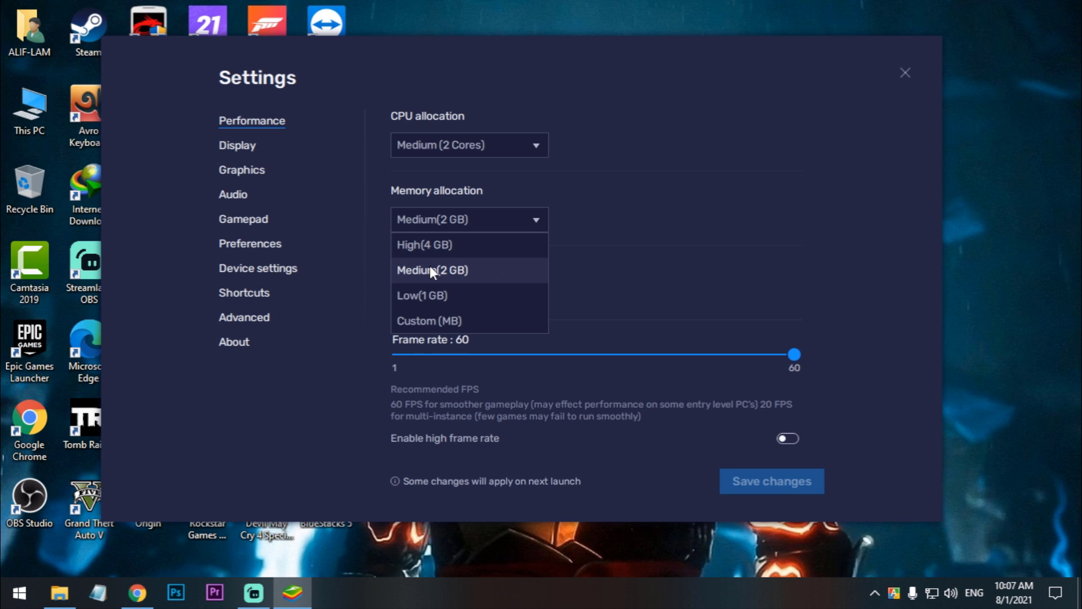
left_click(478, 266)
left_click(481, 222)
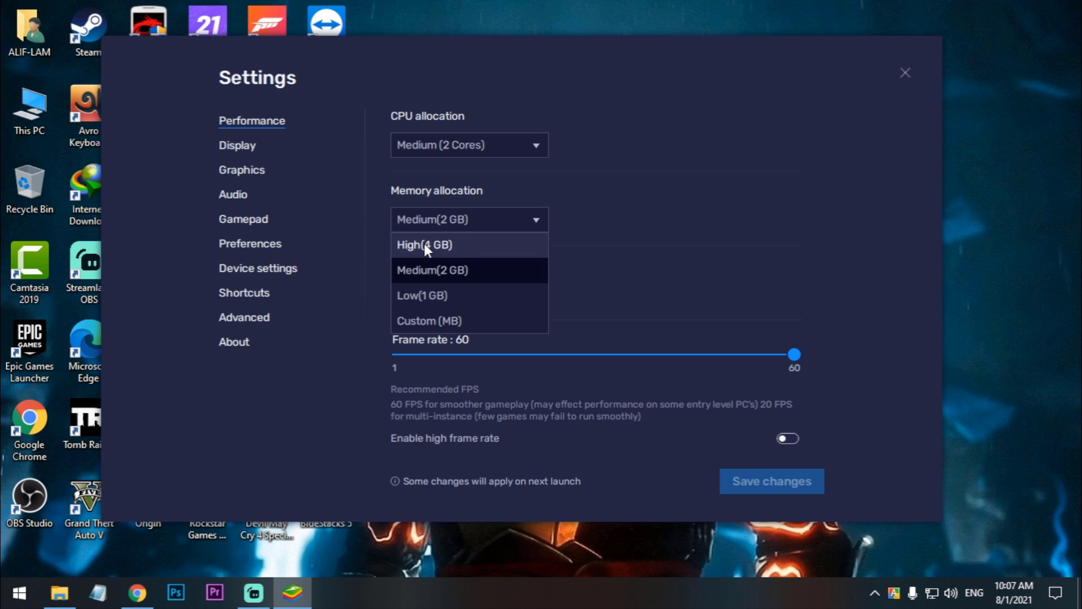
left_click(424, 244)
left_click(476, 221)
left_click(440, 268)
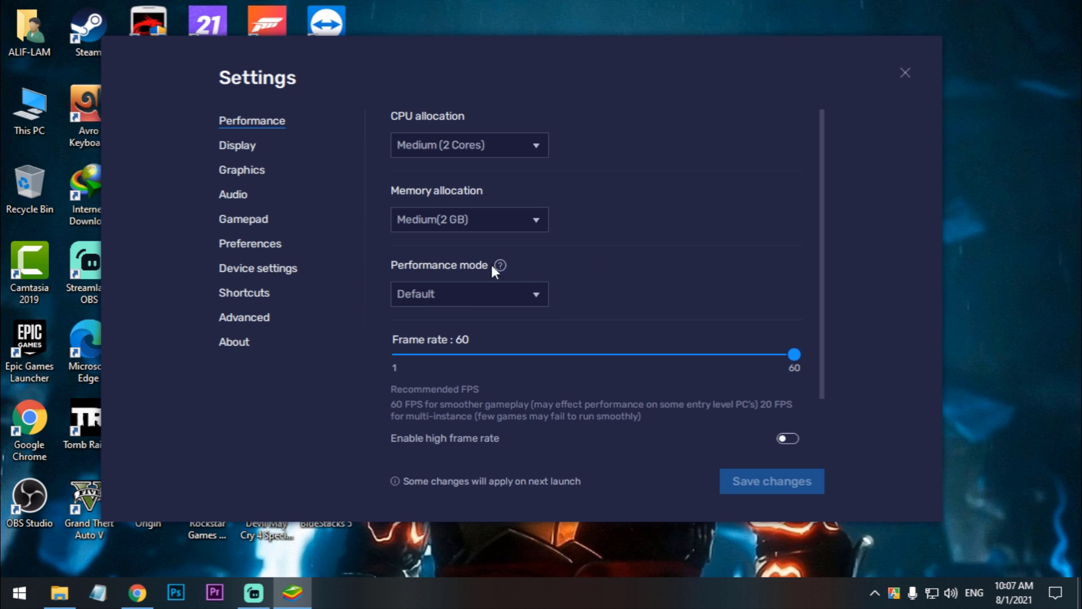
- Set performance mode to High Performance, enable high frame rate at 240 FPS, save, and restart
left_click(533, 290)
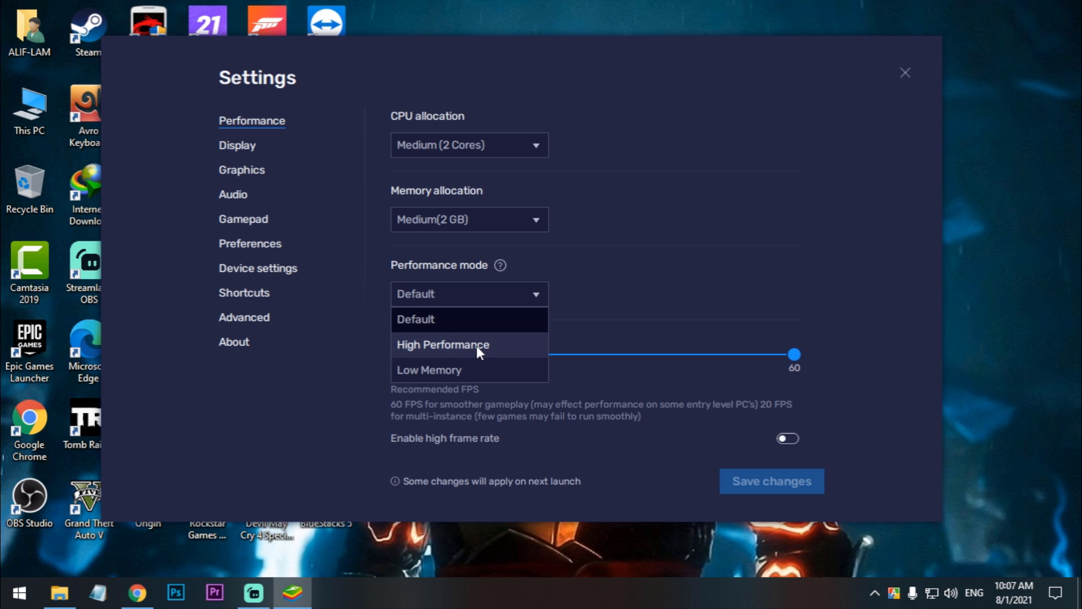
left_click(458, 347)
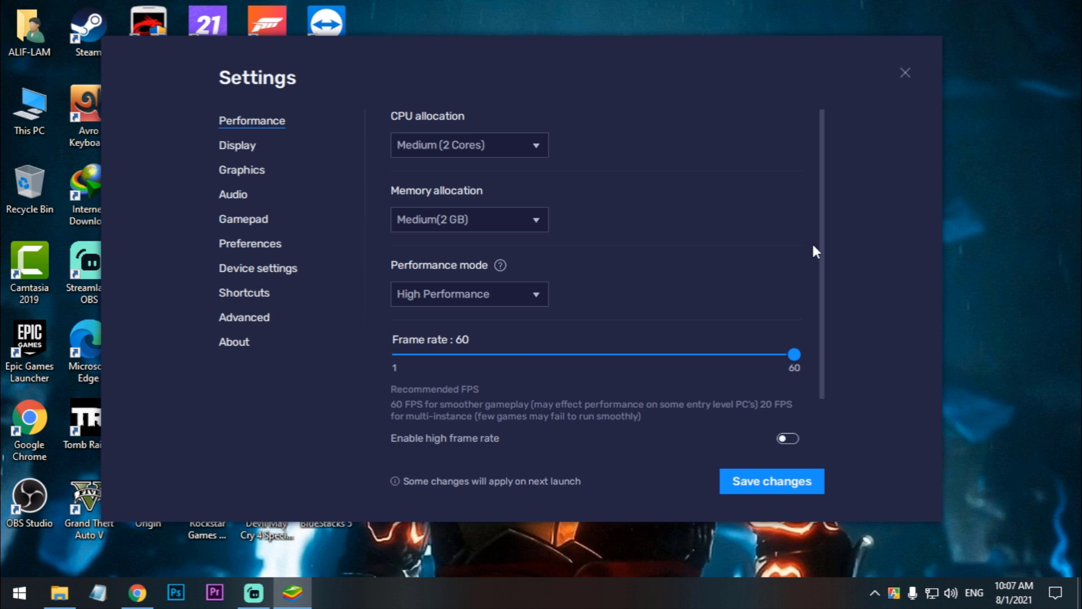
scroll(817, 237, "down", 1)
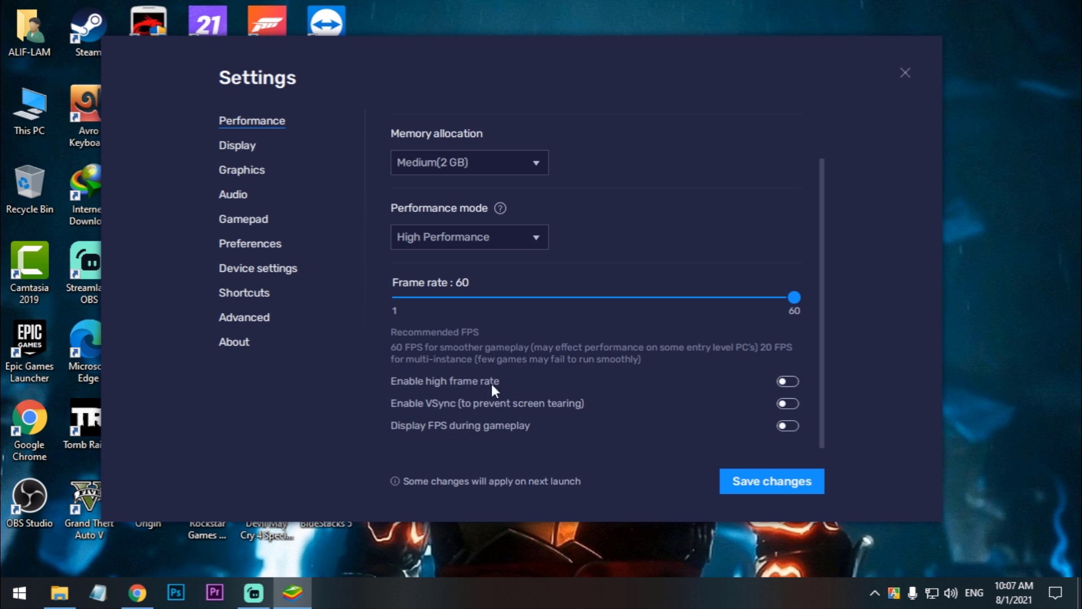
left_click(786, 381)
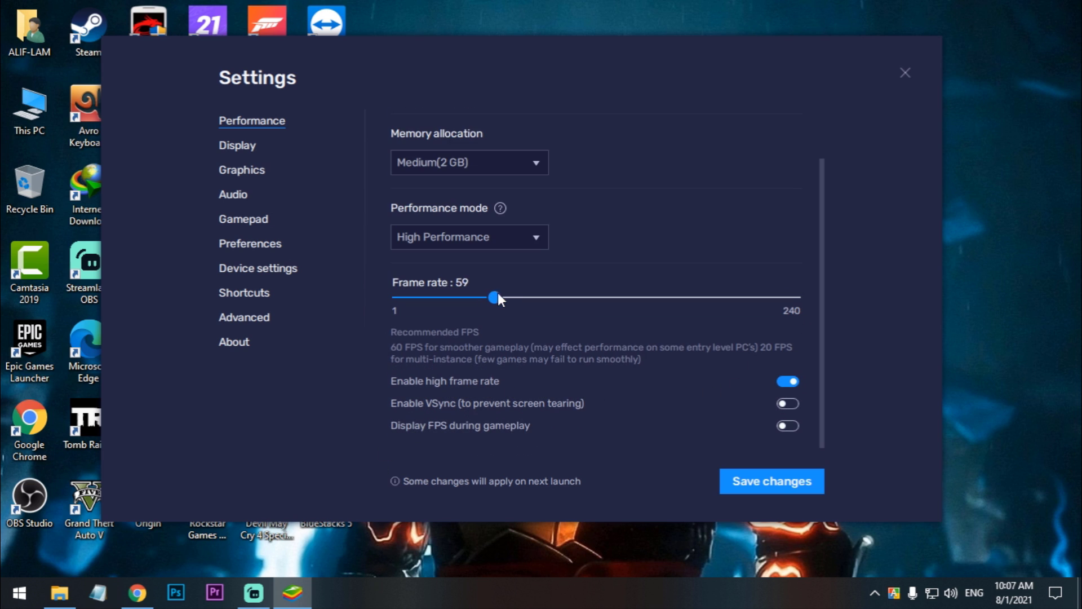
left_click_drag(498, 294, 878, 292)
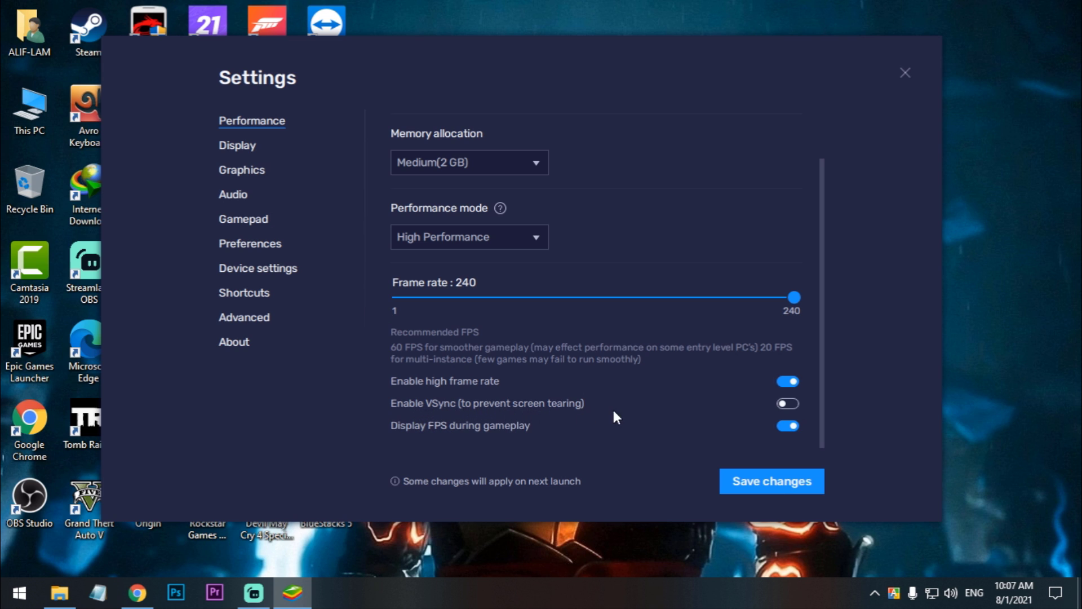
left_click(770, 486)
left_click(595, 314)
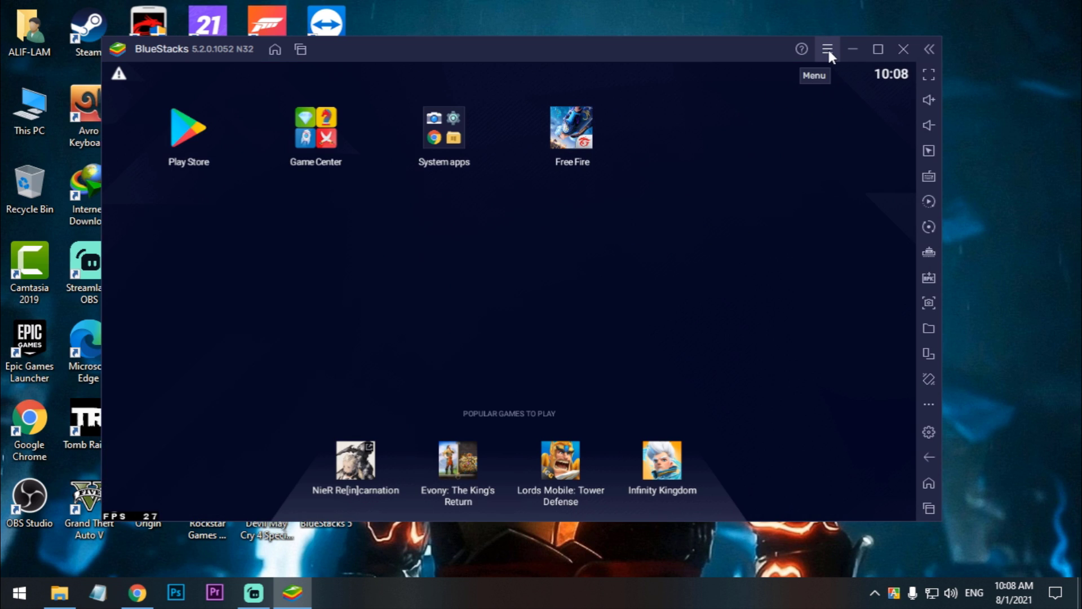
left_click(827, 48)
left_click(806, 76)
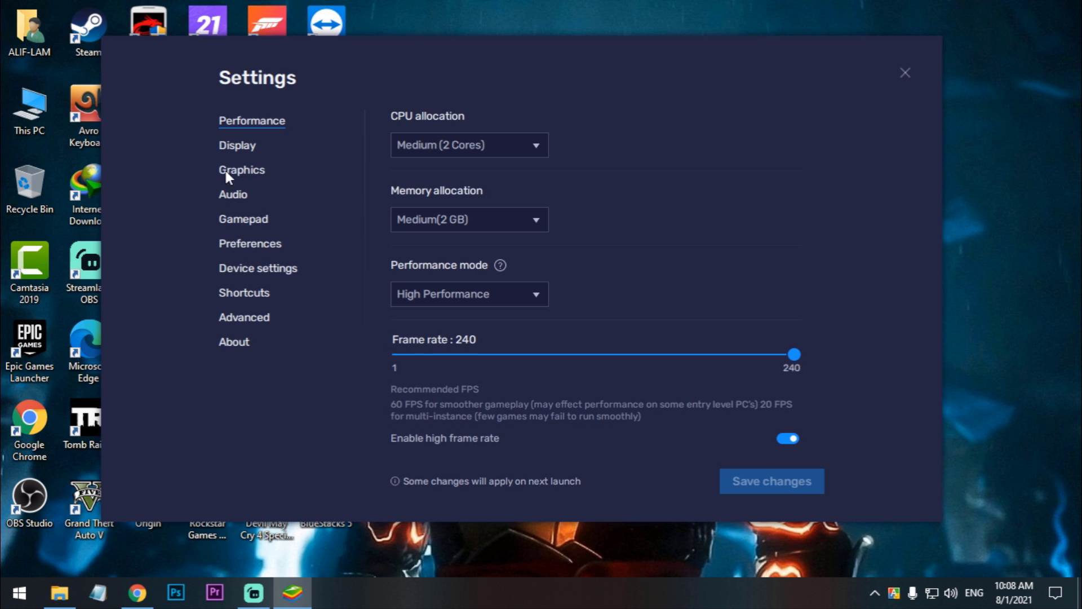
left_click(238, 147)
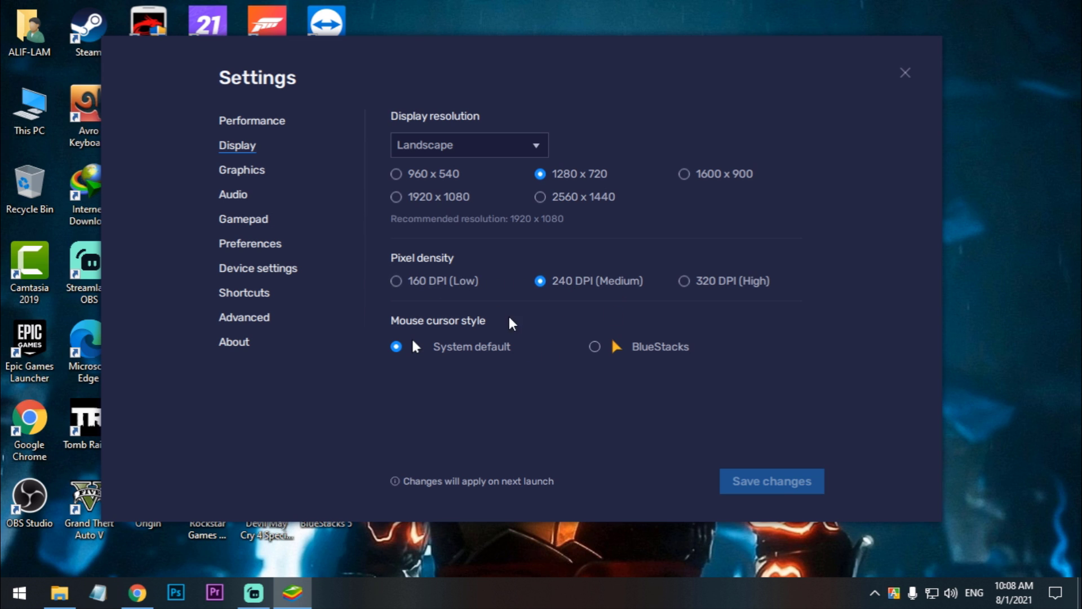
left_click(248, 178)
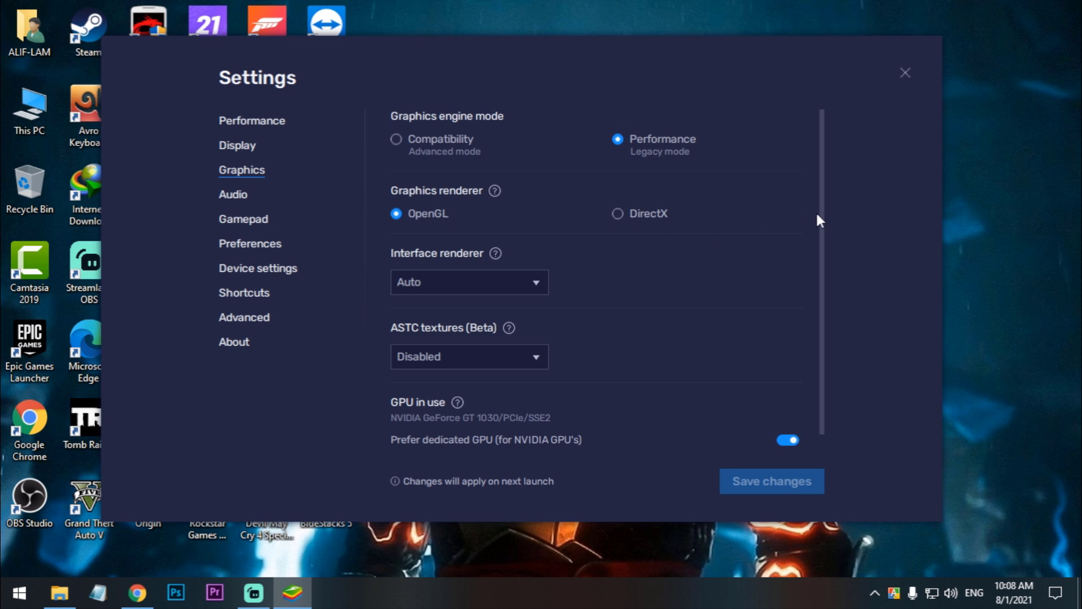
left_click_drag(822, 219, 823, 255)
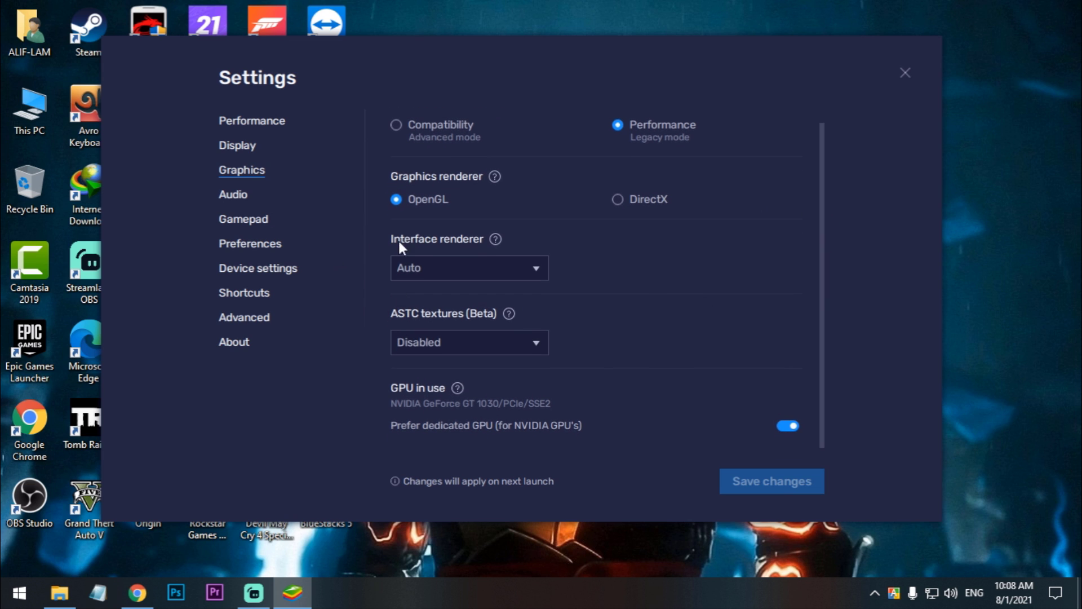
left_click(512, 268)
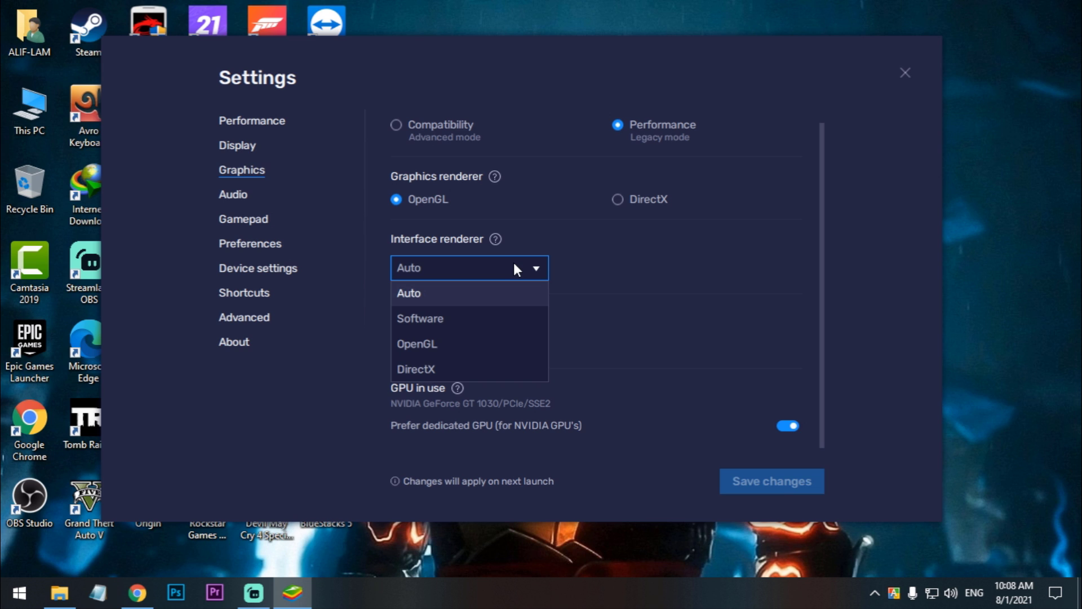
left_click(513, 267)
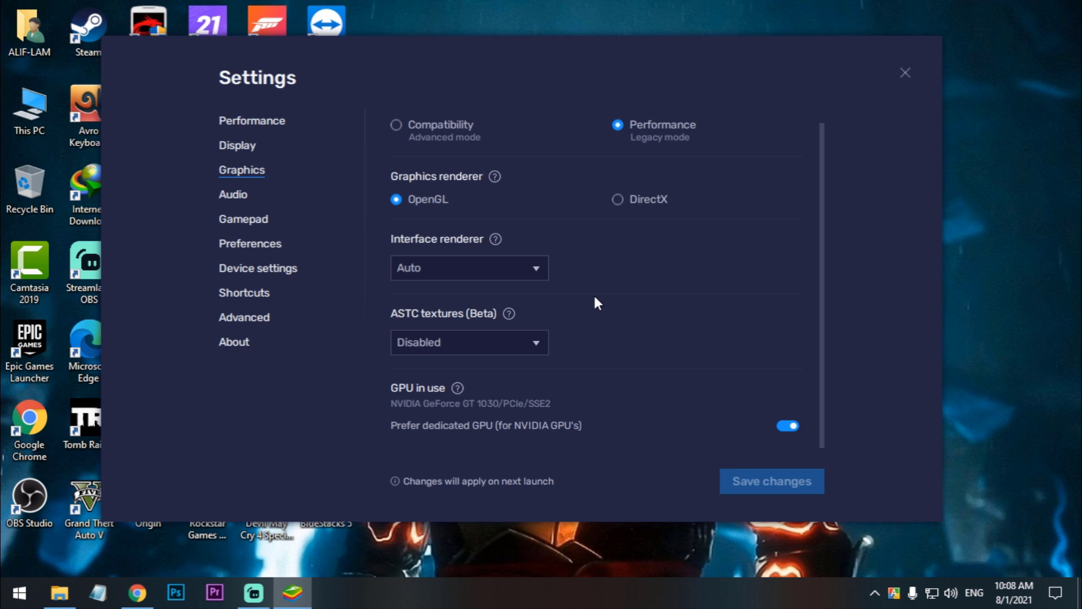
left_click(532, 342)
left_click(534, 367)
left_click(236, 195)
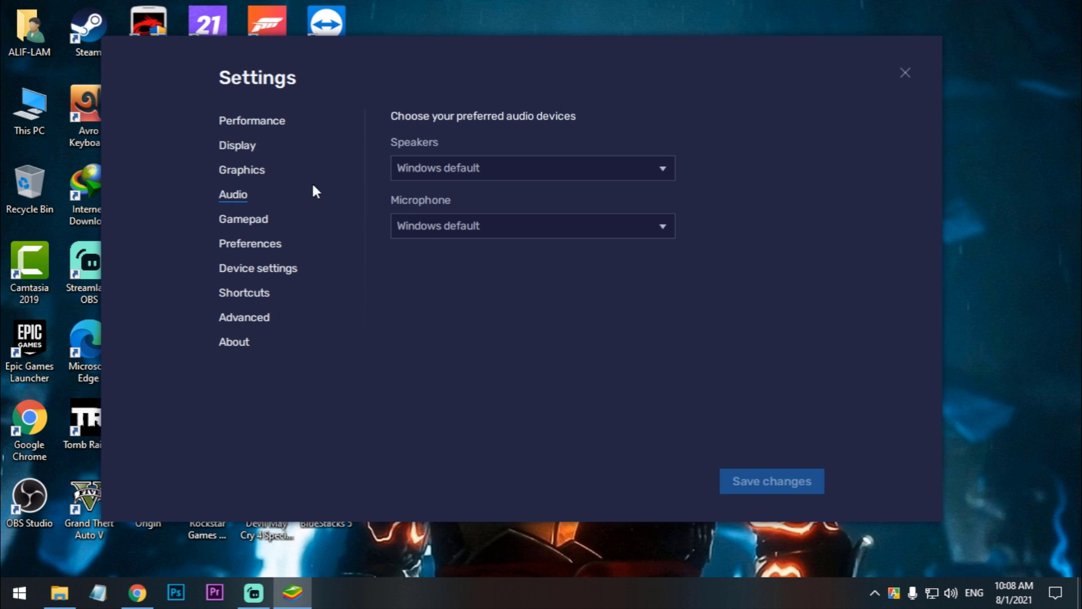
left_click(252, 221)
left_click(252, 244)
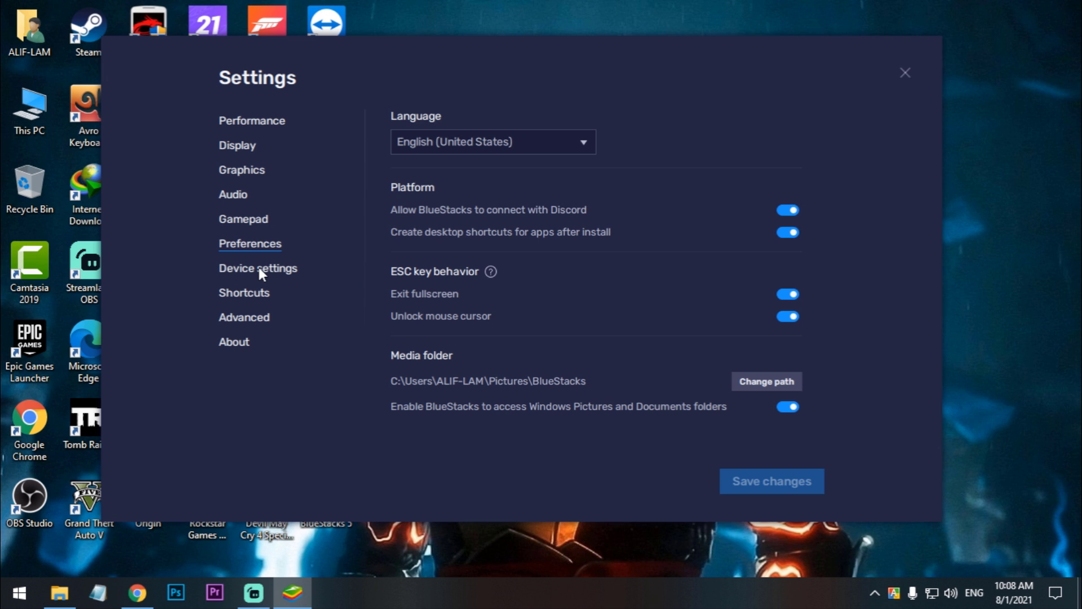
left_click(259, 268)
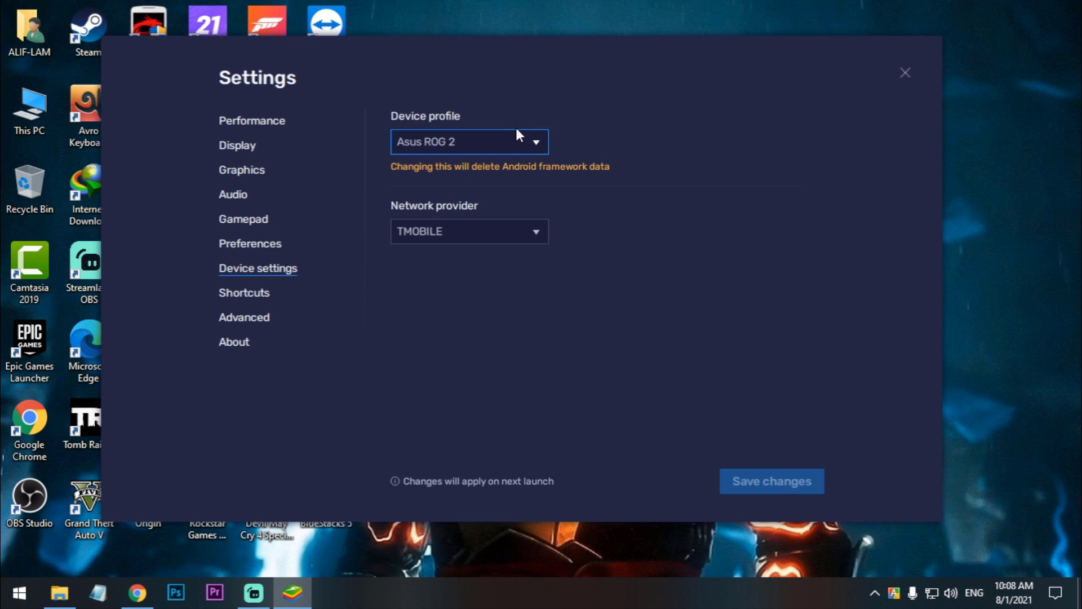
left_click(536, 143)
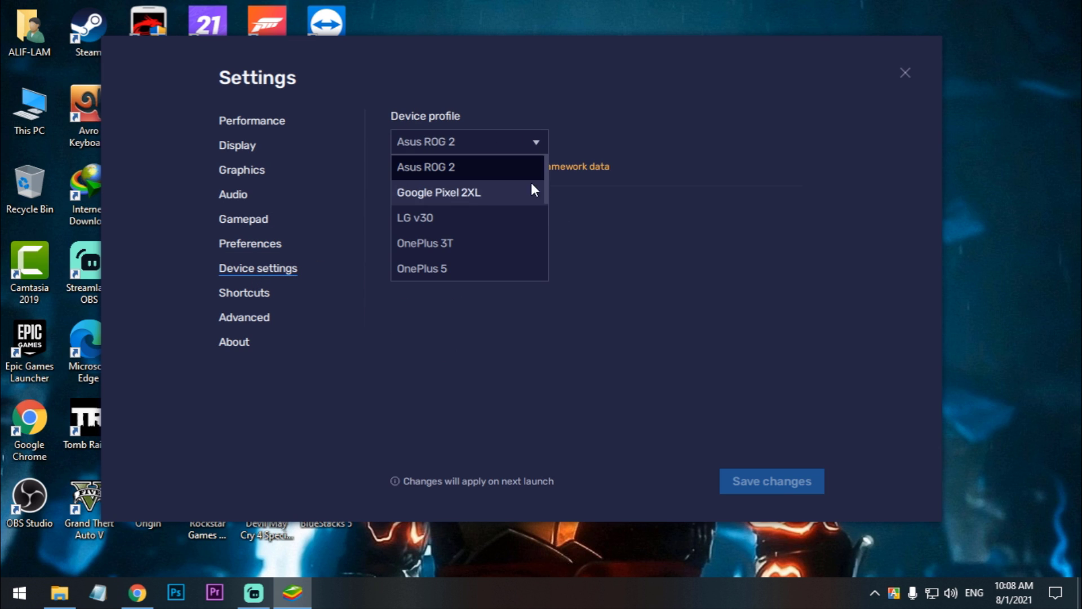
left_click(476, 170)
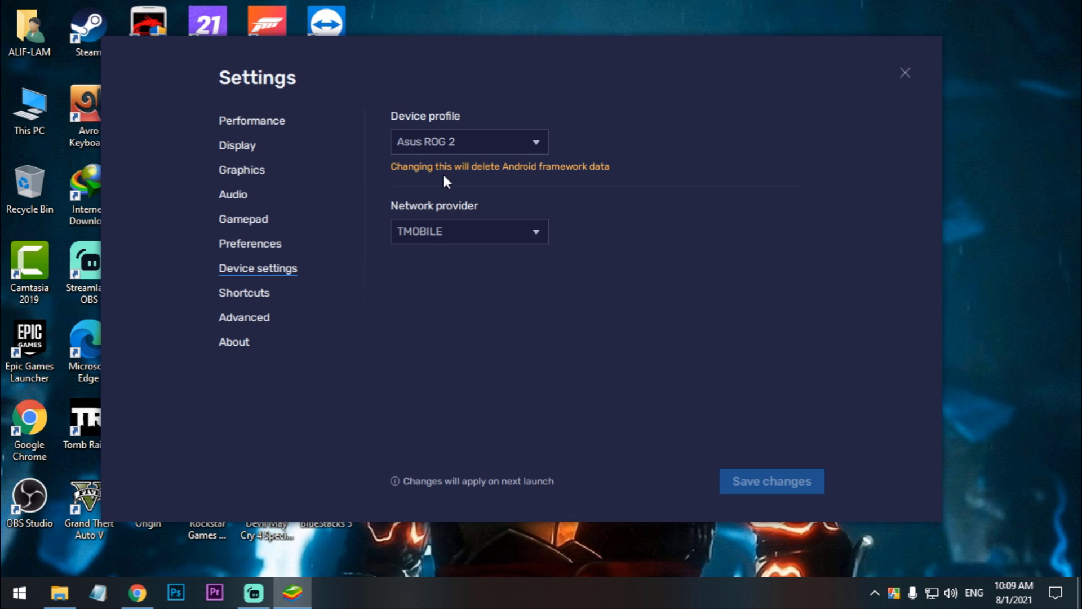
left_click(256, 317)
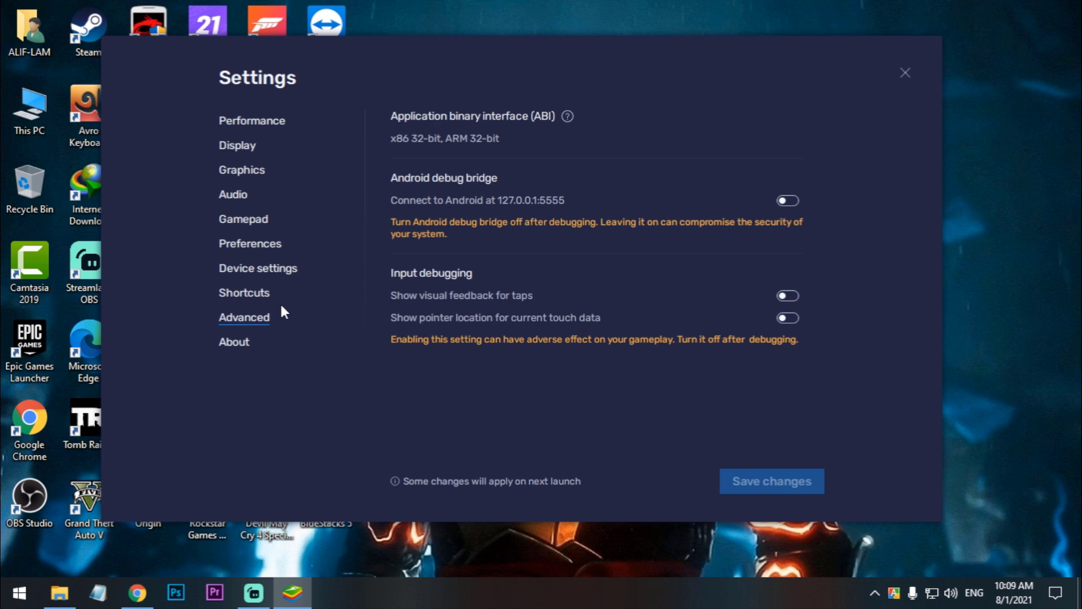
- Close the settings window and quit the BlueStacks emulator
left_click(902, 72)
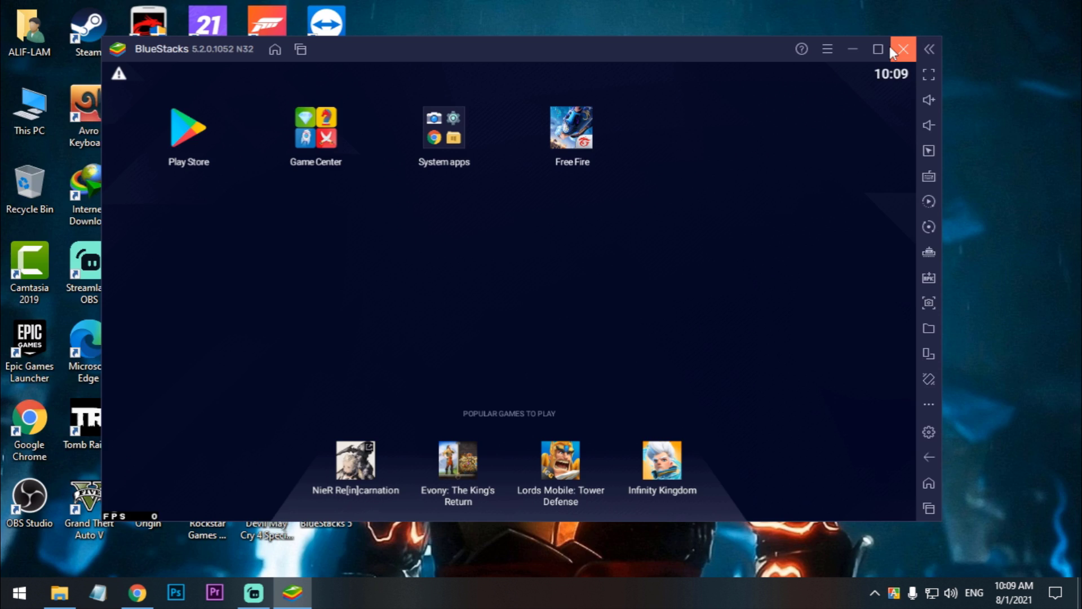
left_click(897, 50)
left_click(1017, 13)
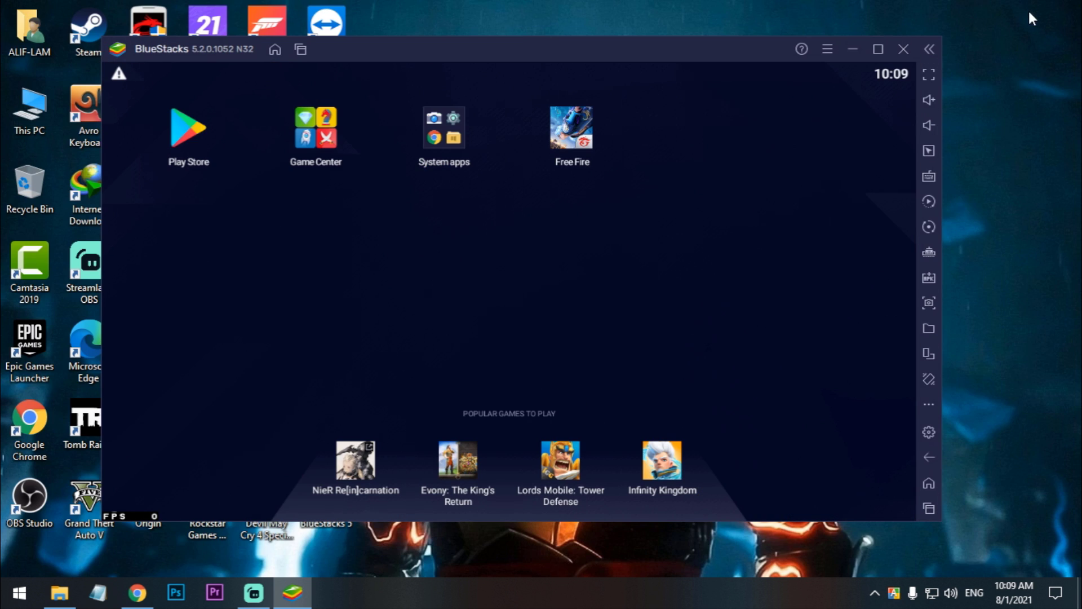
left_click(904, 49)
left_click(608, 307)
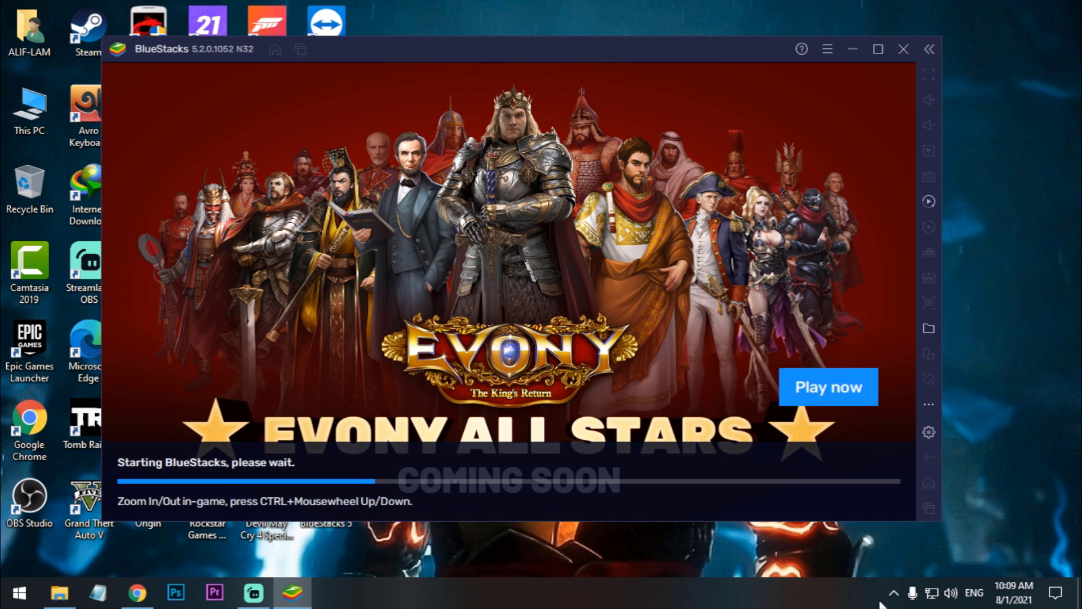
left_click(893, 598)
- Exit the IDM download manager from the hidden system tray icons
right_click(877, 560)
left_click(896, 549)
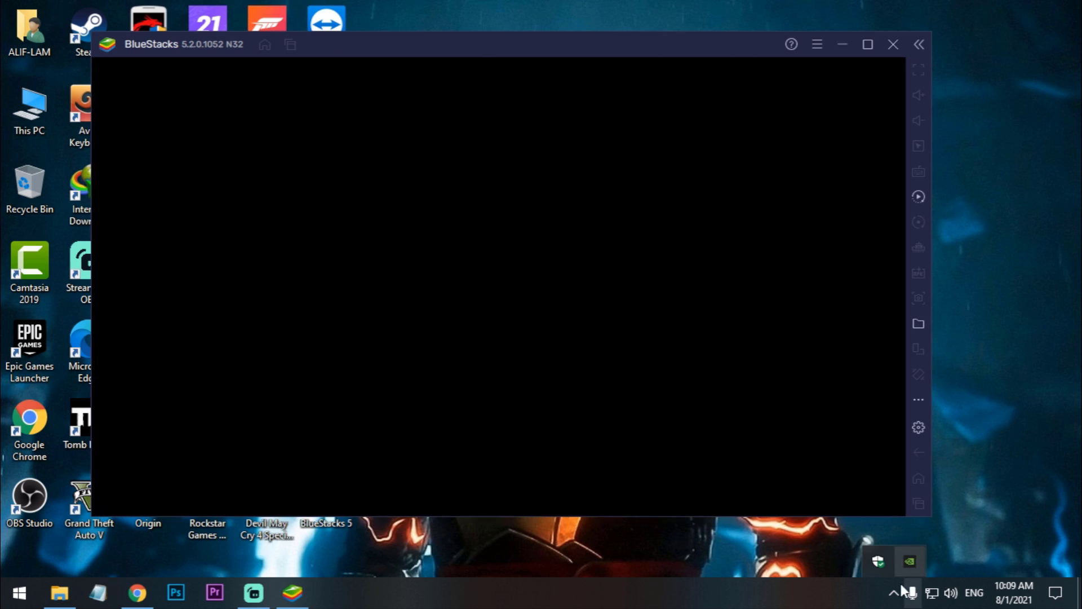
left_click(893, 592)
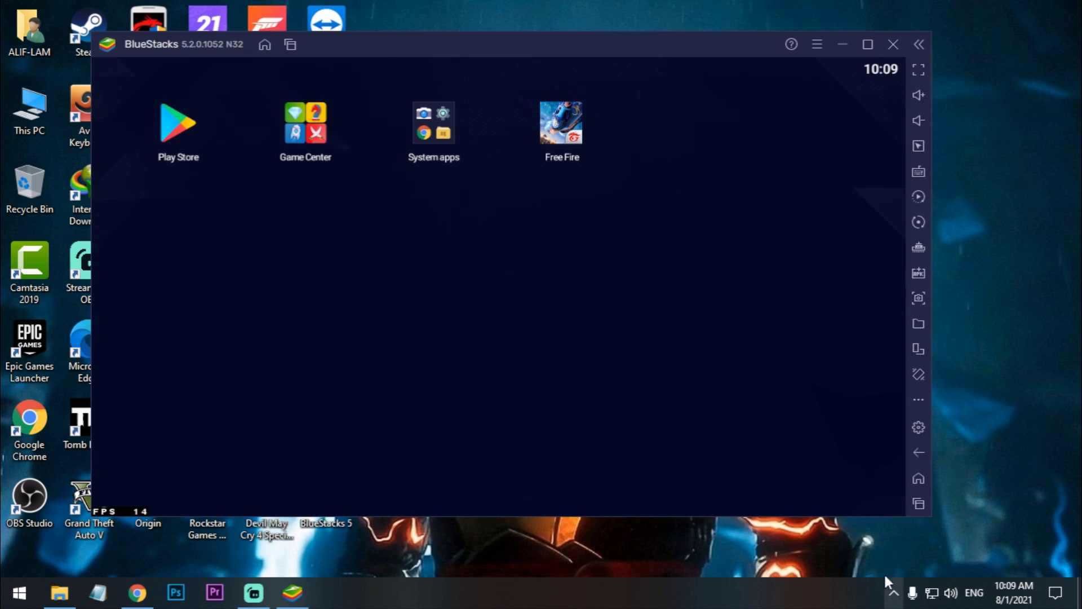
- Launch Free Fire, confirm data access, allow photo access, and sign in with Facebook
left_click(572, 125)
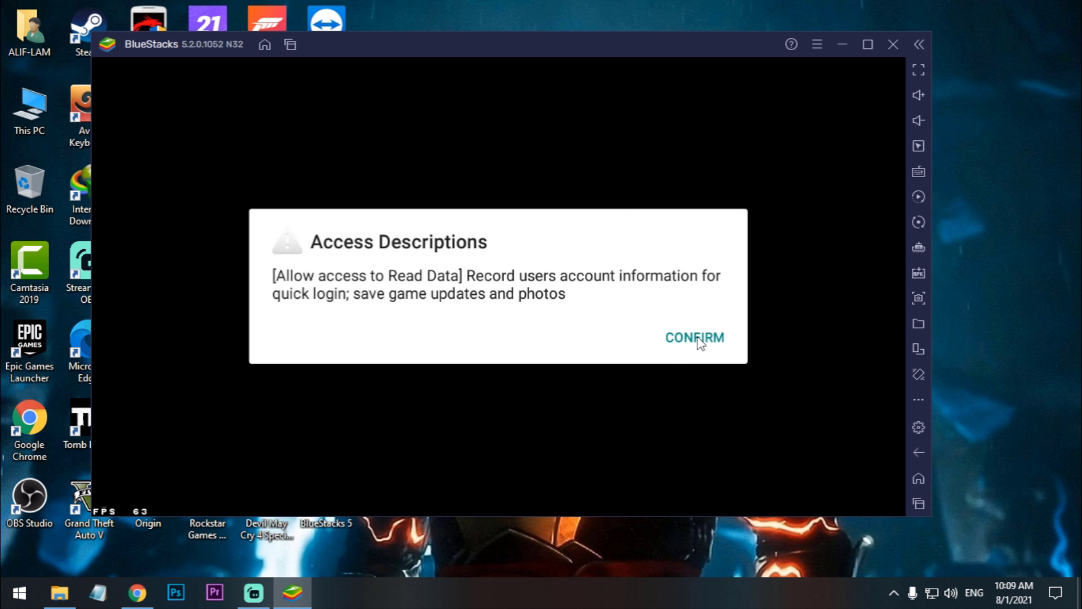
left_click(699, 338)
left_click(591, 343)
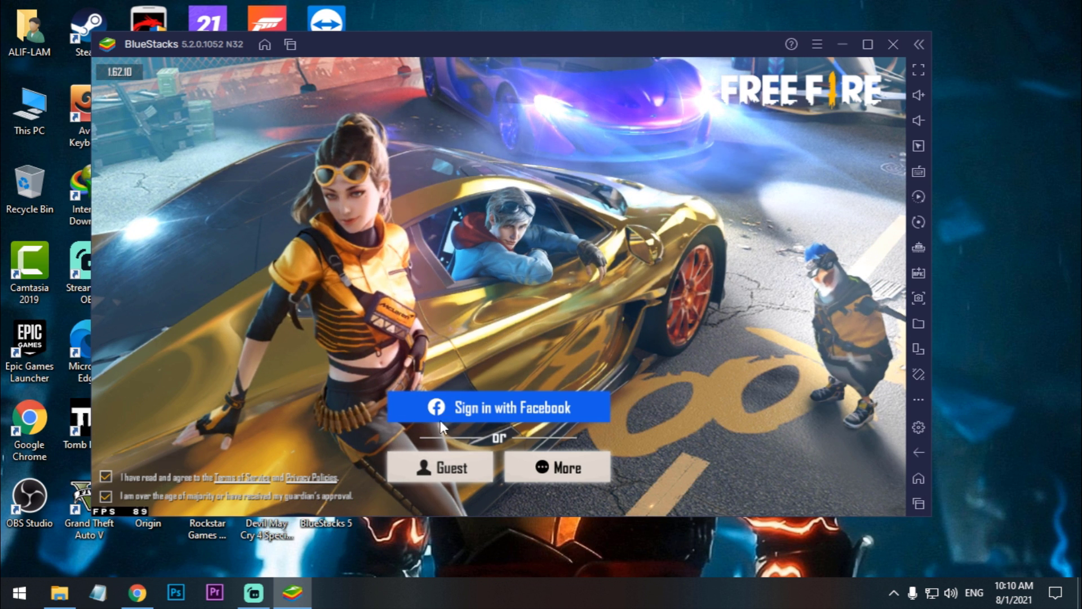
left_click(474, 401)
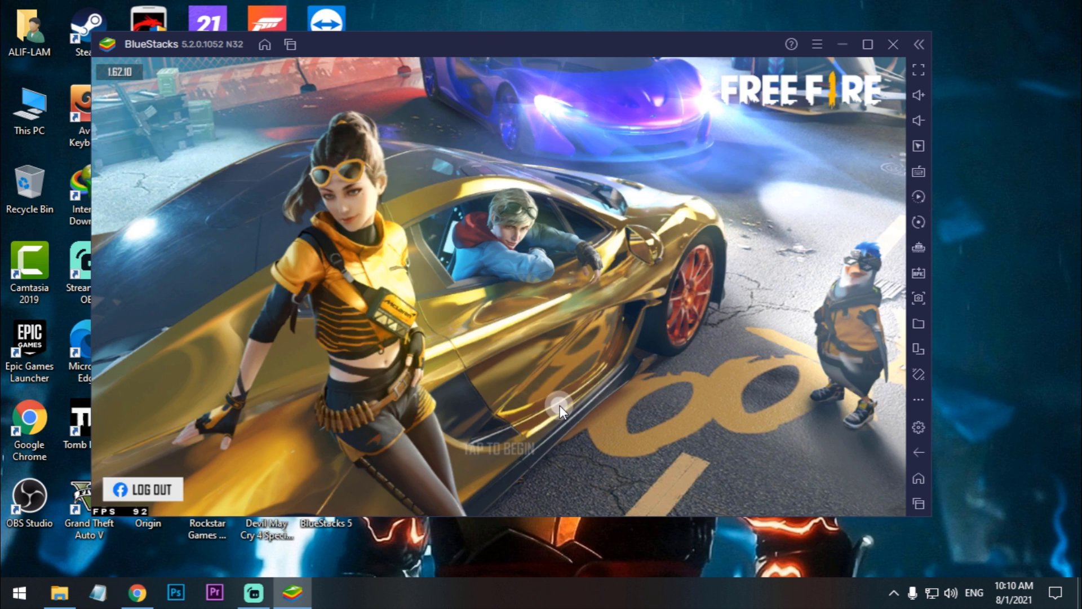
left_click(559, 405)
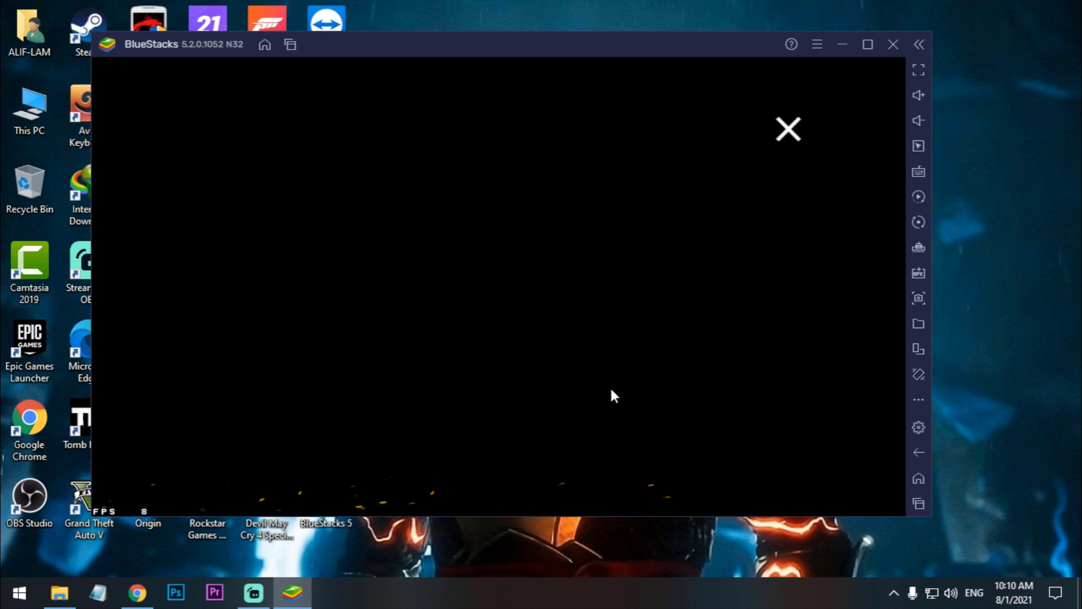
- Dismiss the announcement, Elite Pass, Daily Rewards, Race to Ace and congratulations popups
left_click(811, 125)
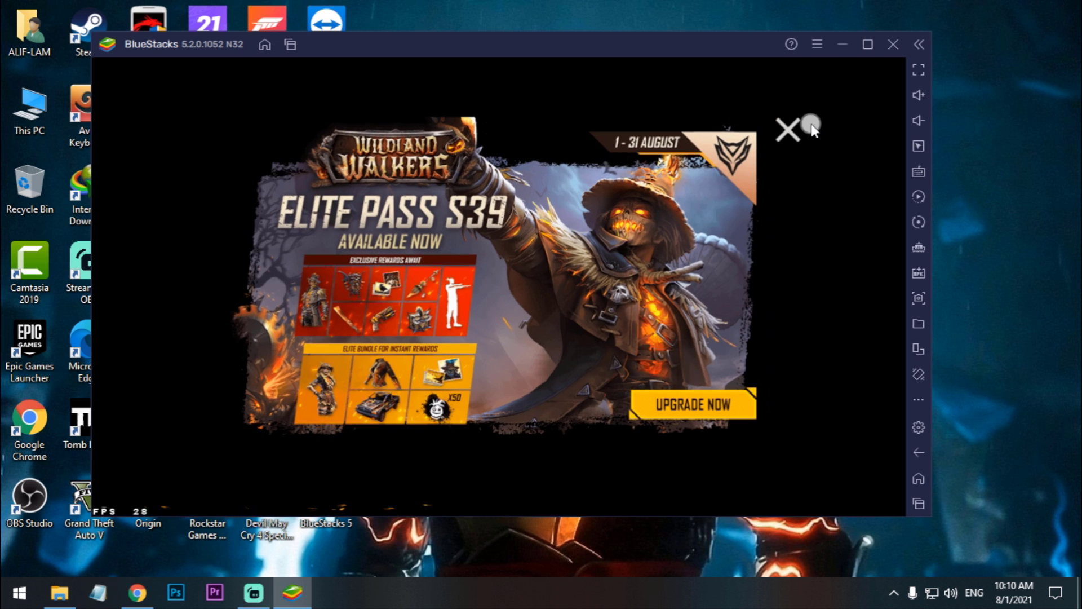
left_click(811, 124)
left_click(810, 122)
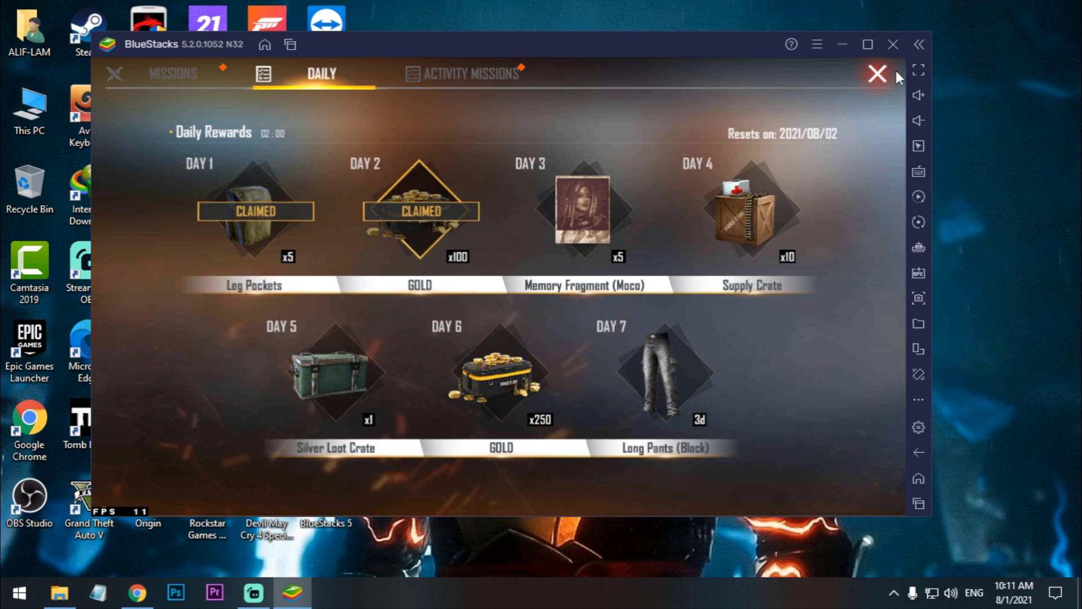
left_click(893, 72)
left_click(892, 72)
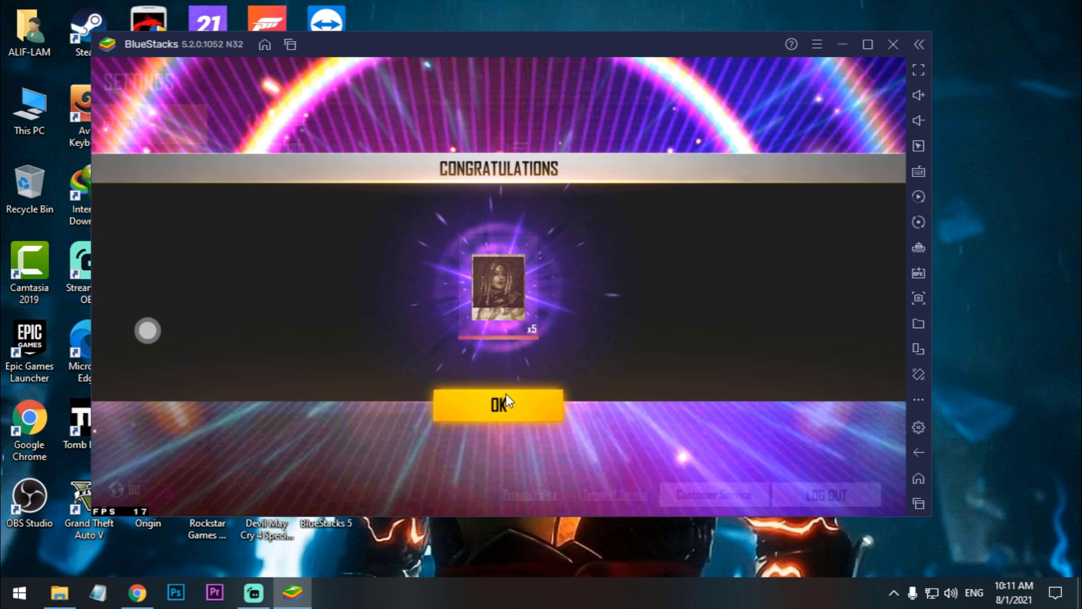
left_click(505, 394)
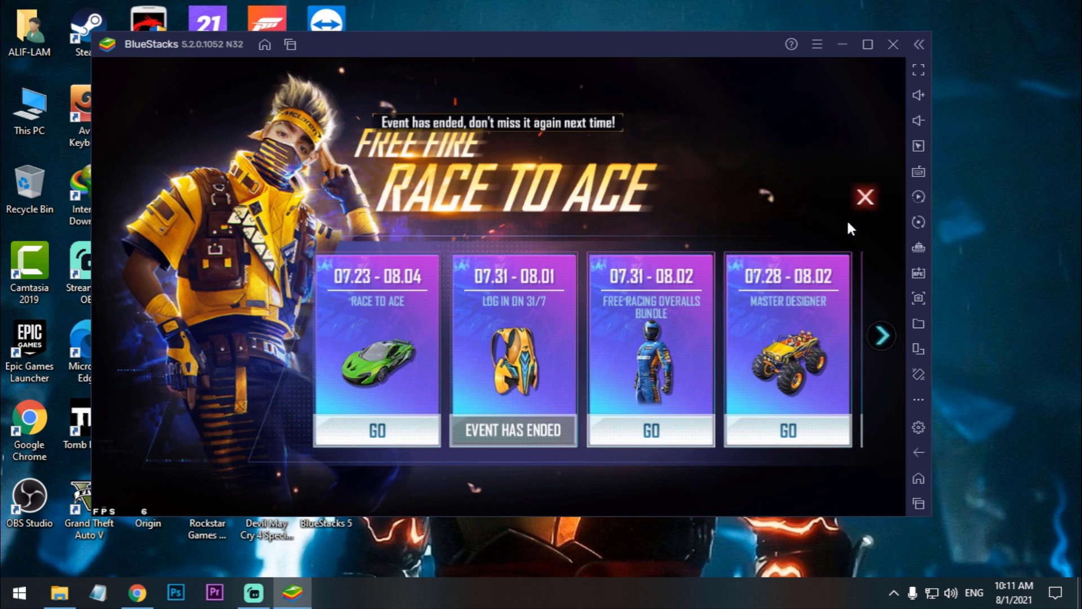
left_click(864, 196)
left_click(514, 417)
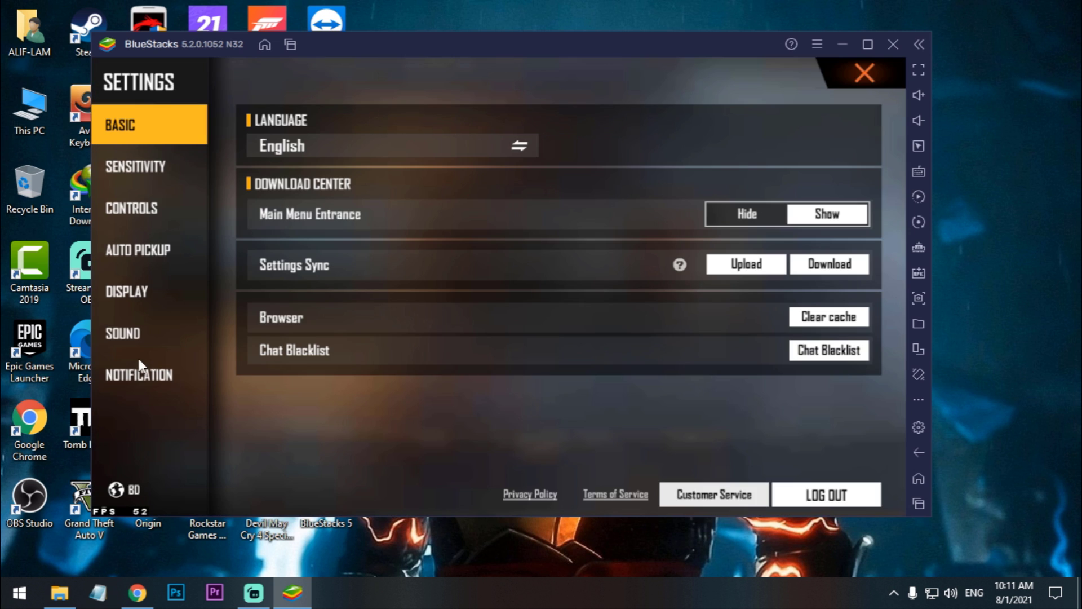
- Turn Free Fire's music volume down to 0 in Sound settings
left_click(138, 335)
left_click_drag(674, 150, 350, 163)
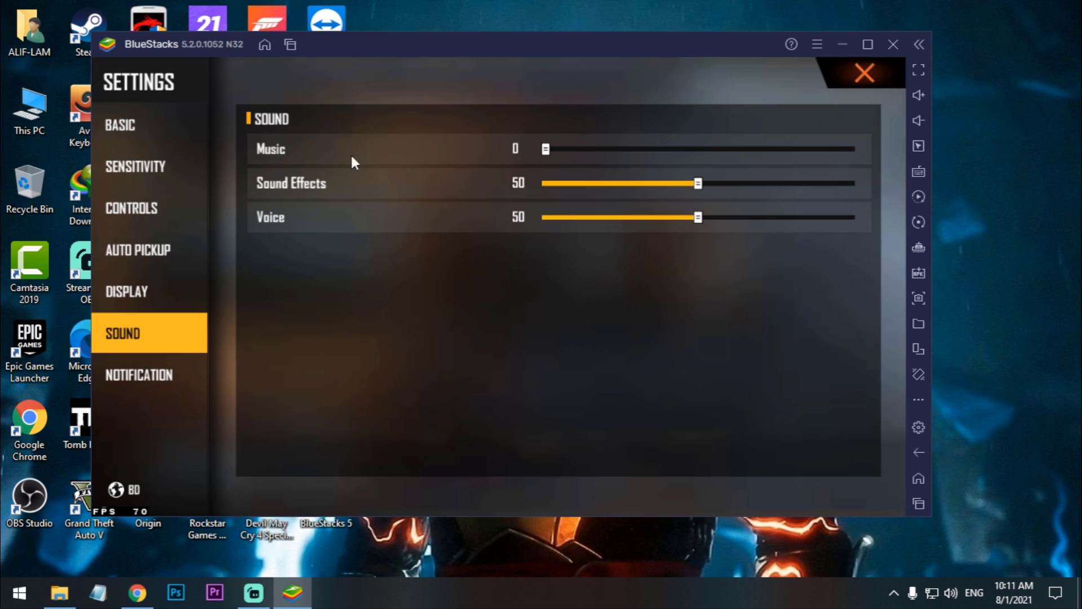
left_click(866, 75)
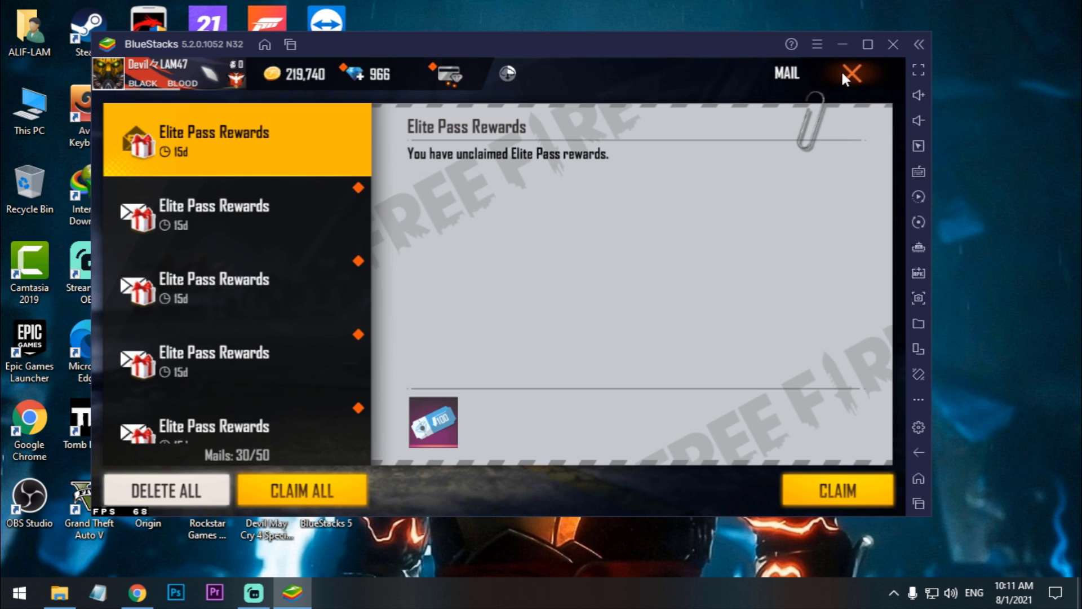
left_click(845, 78)
- Set Display graphics to Smooth with High FPS kept High, then return to the lobby
left_click(872, 73)
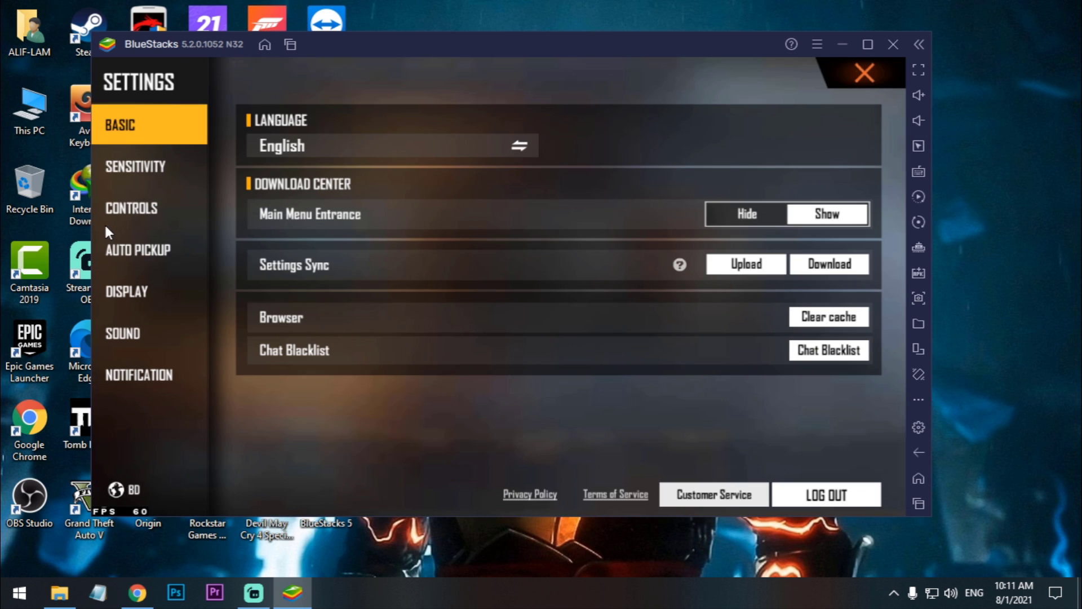
left_click(127, 290)
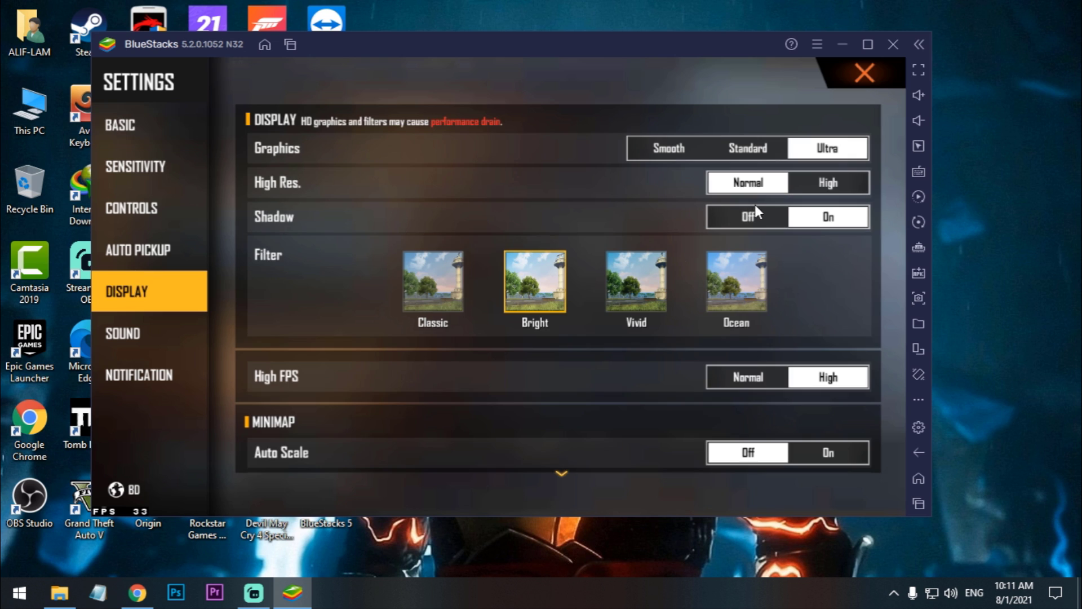
left_click(648, 147)
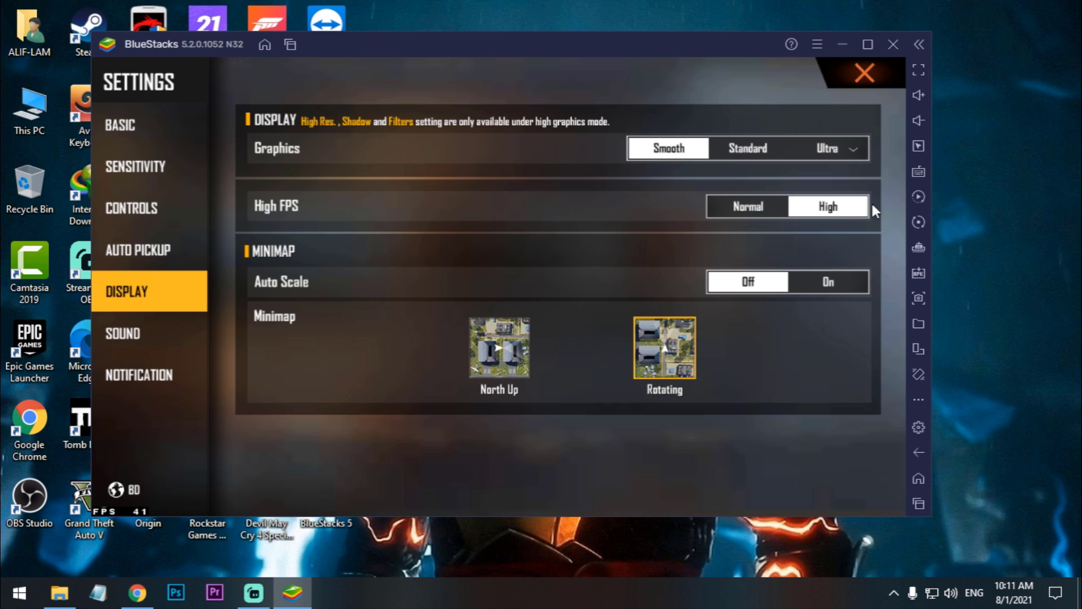
left_click(858, 79)
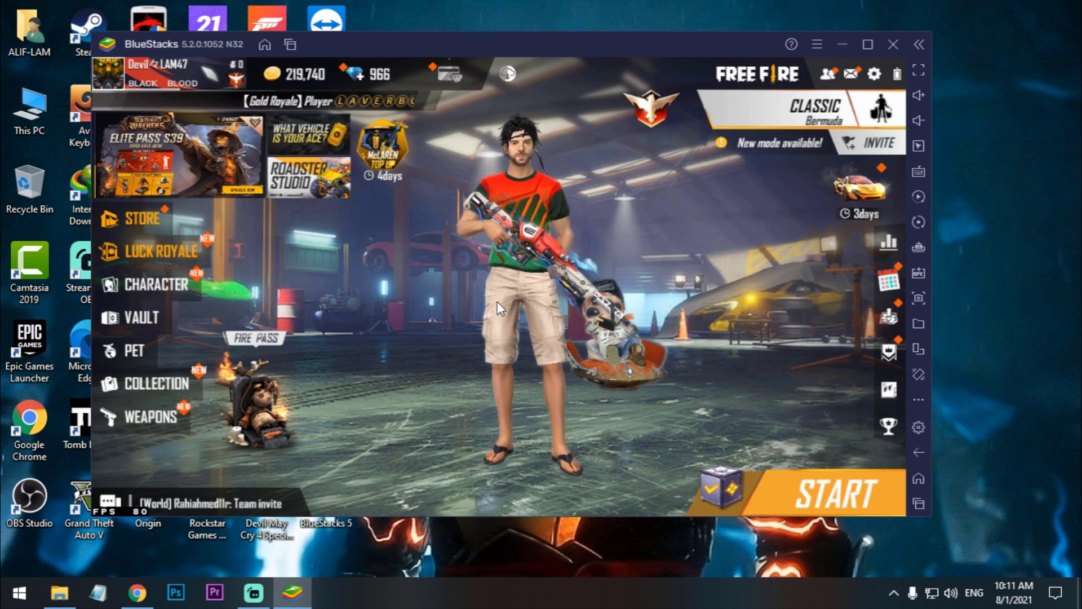
- Claim all Elite Pass rewards from Mail, dismiss each Congratulations popup, then open mode selection
left_click_drag(740, 301, 715, 281)
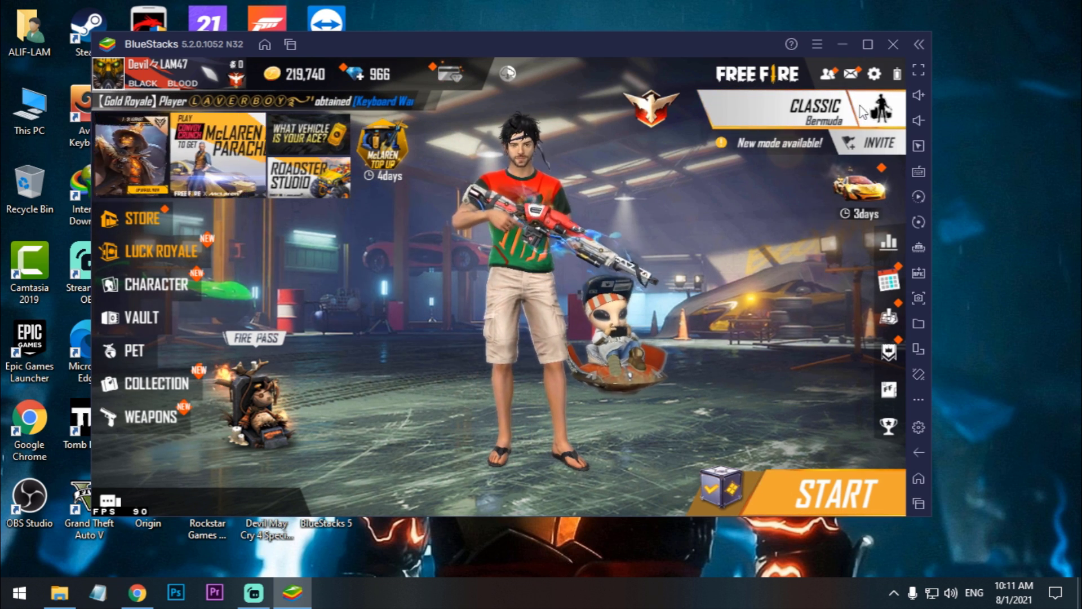
left_click(851, 73)
left_click(320, 485)
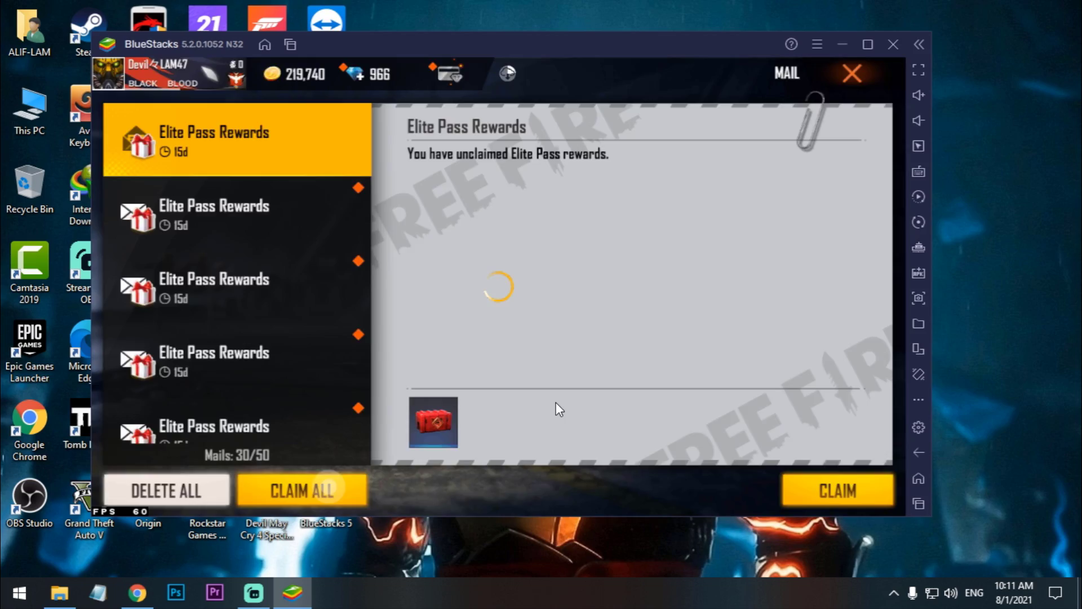
left_click(418, 416)
left_click(399, 405)
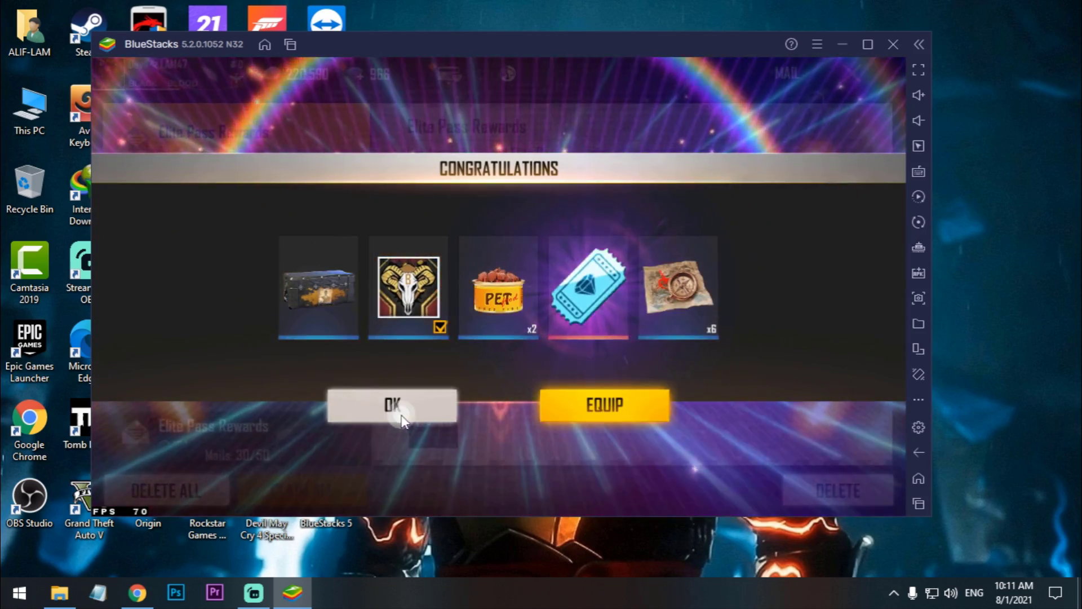
left_click(426, 410)
left_click(509, 411)
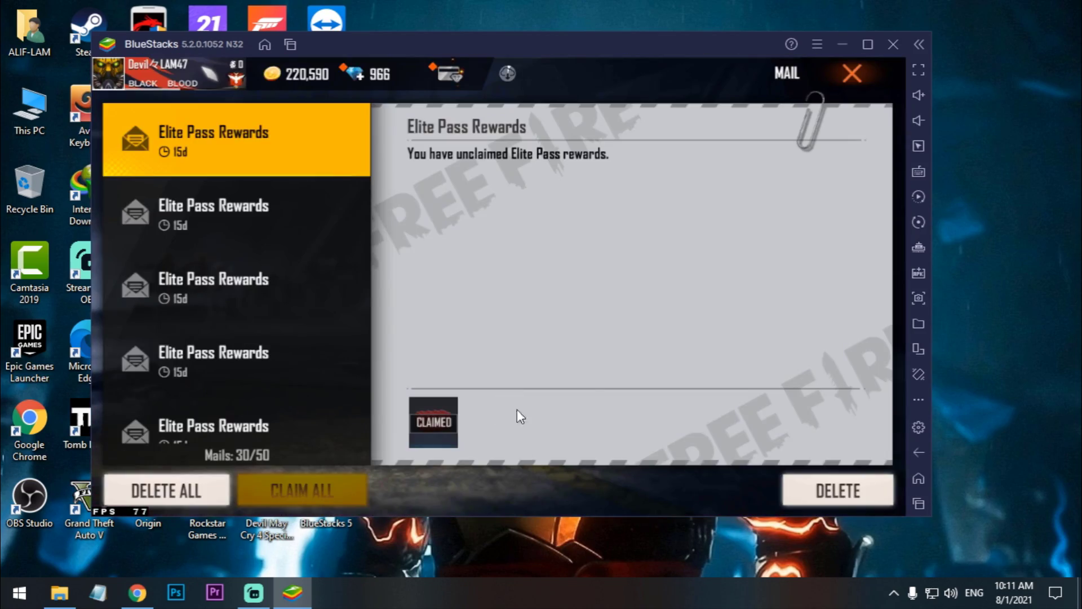
left_click(850, 80)
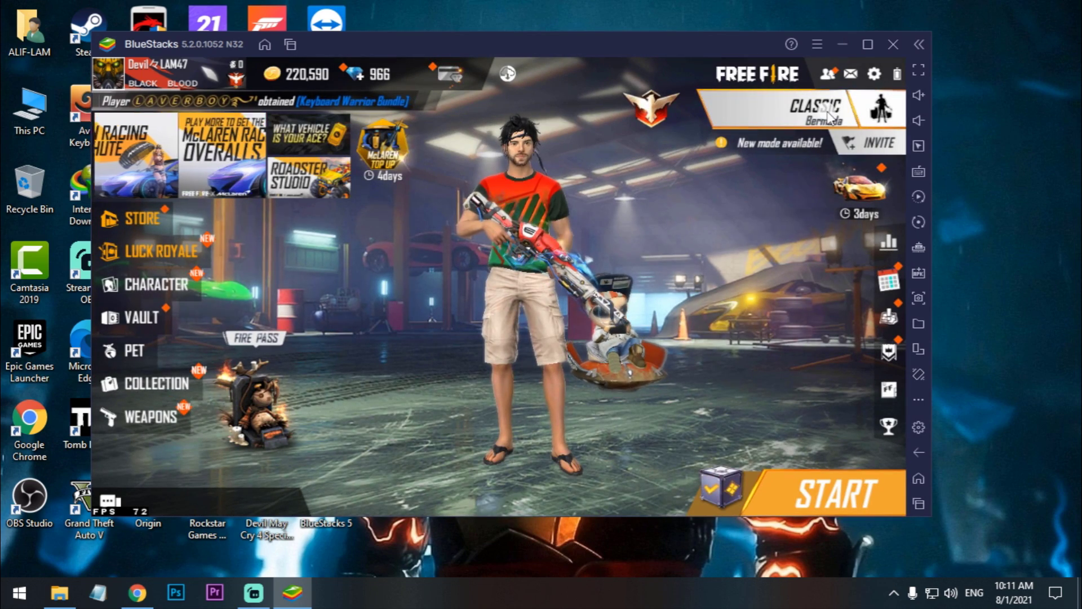
left_click(829, 114)
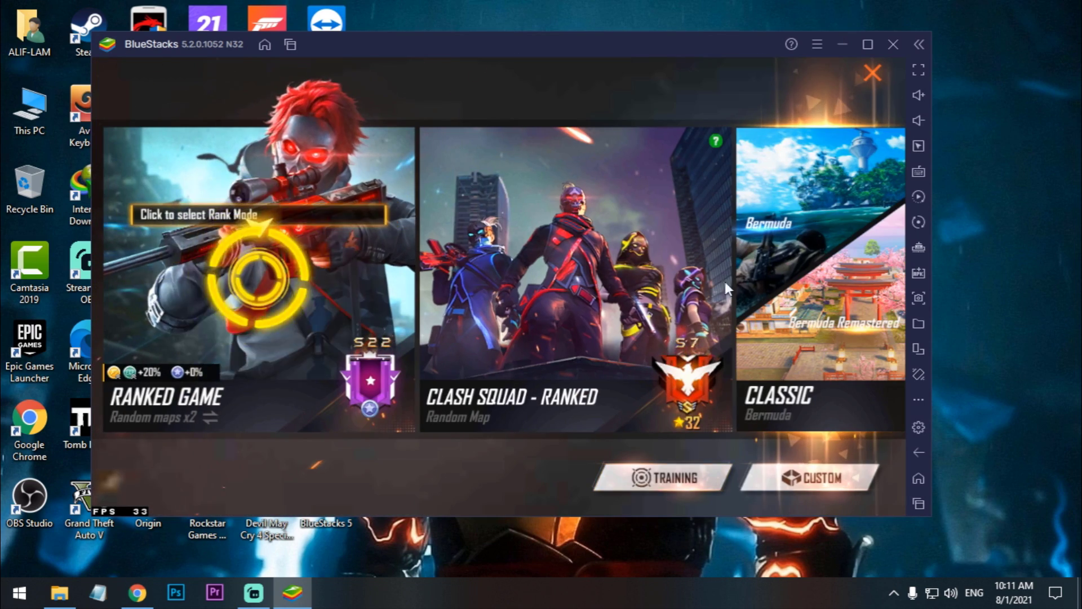
- Choose Clash Squad - Ranked, then buy the USP-2 pistol from the store
left_click(638, 307)
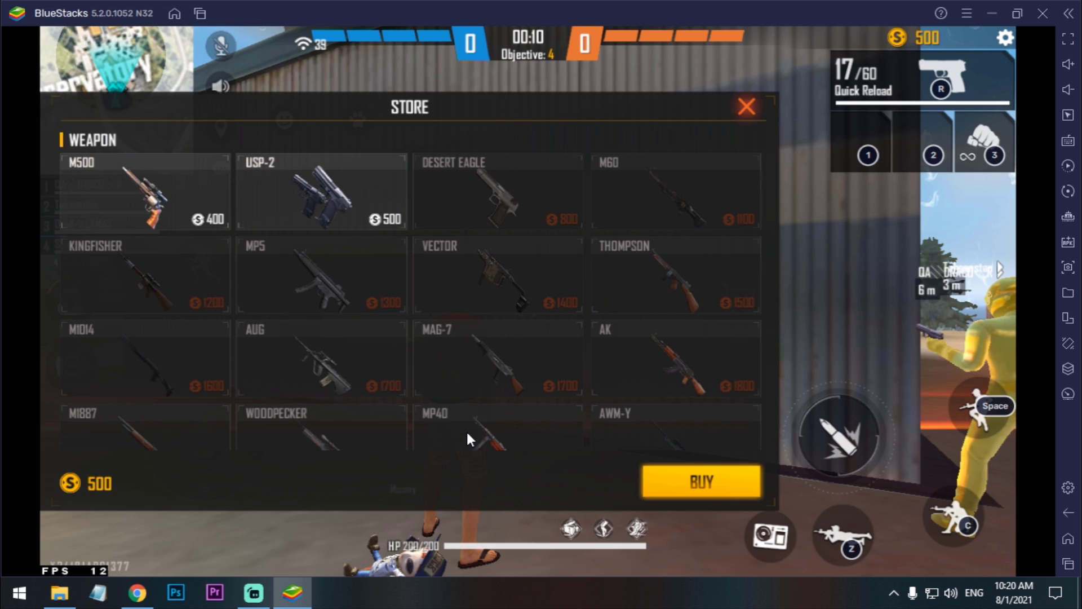
left_click(666, 440)
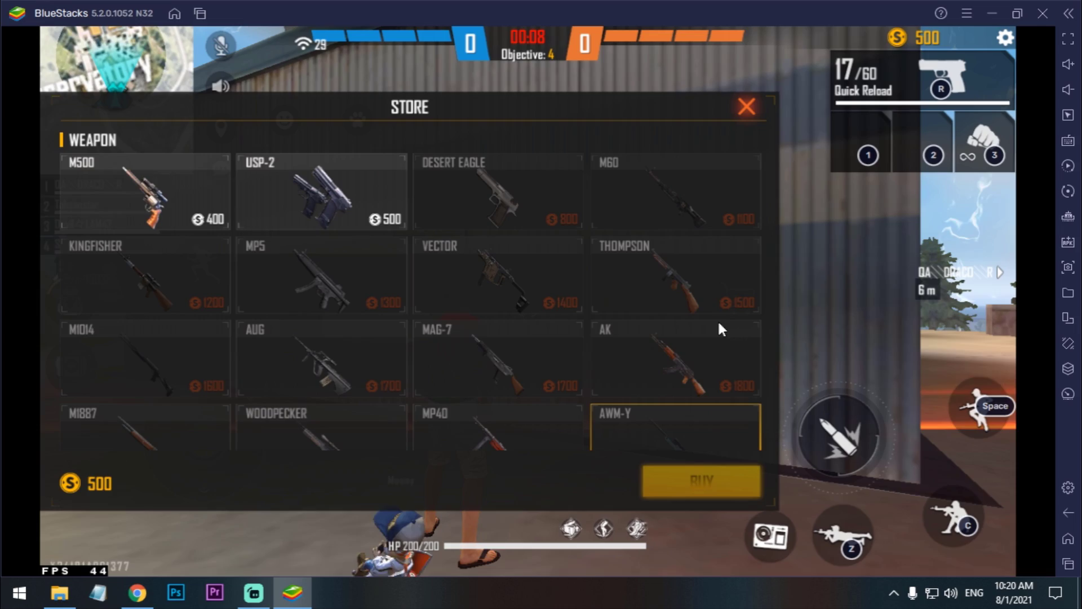
left_click(357, 176)
left_click(674, 493)
left_click(745, 108)
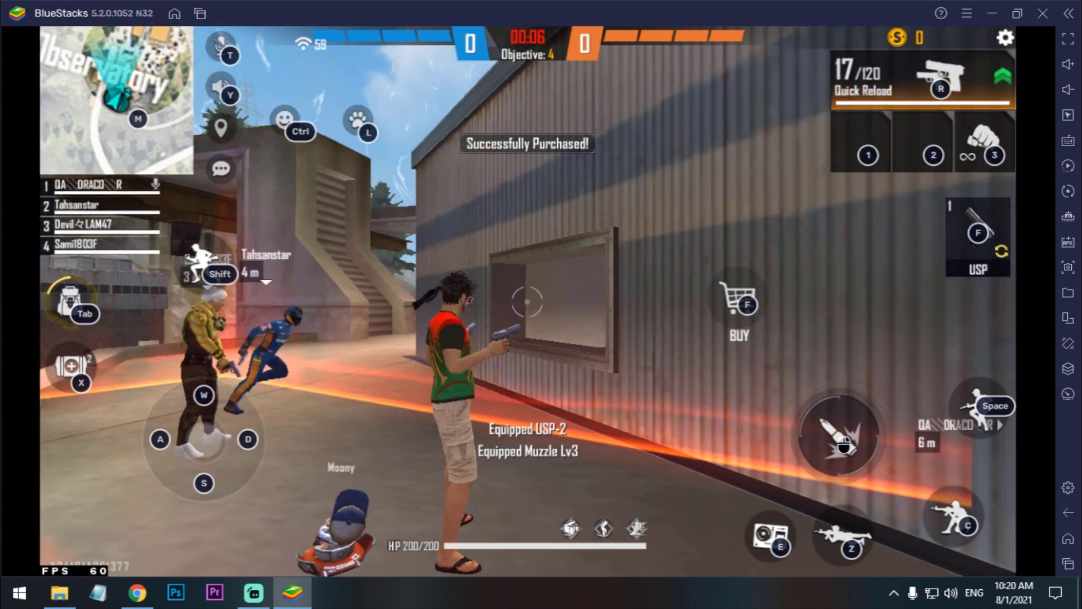
- Play a few emotes from the emote wheel before moving out
key("ctrl")
key("ctrl")
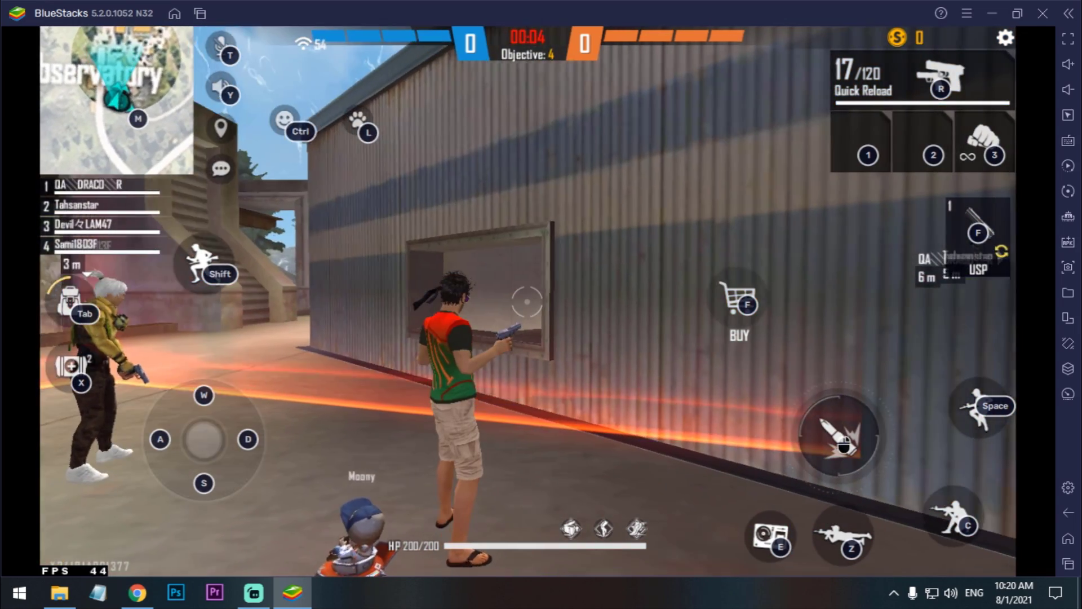
key("F1")
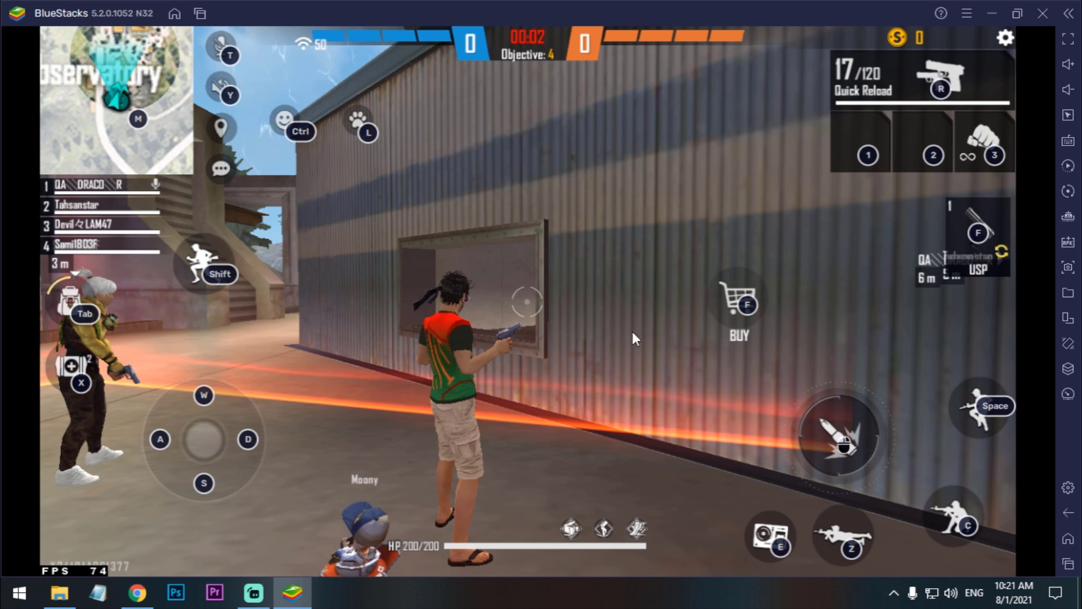
key("ctrl")
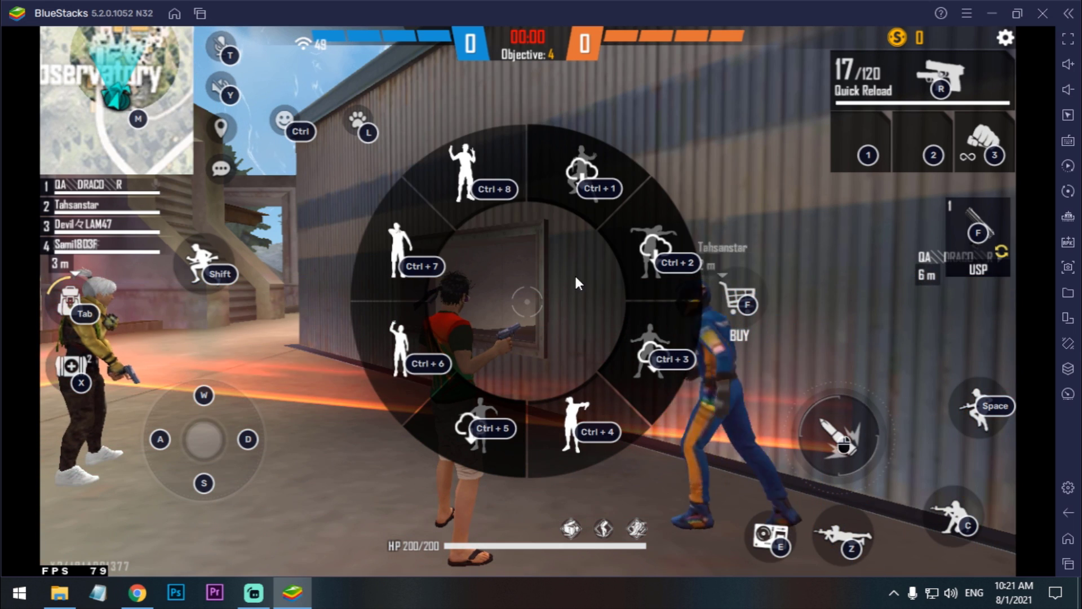
left_click(478, 174)
key("ctrl")
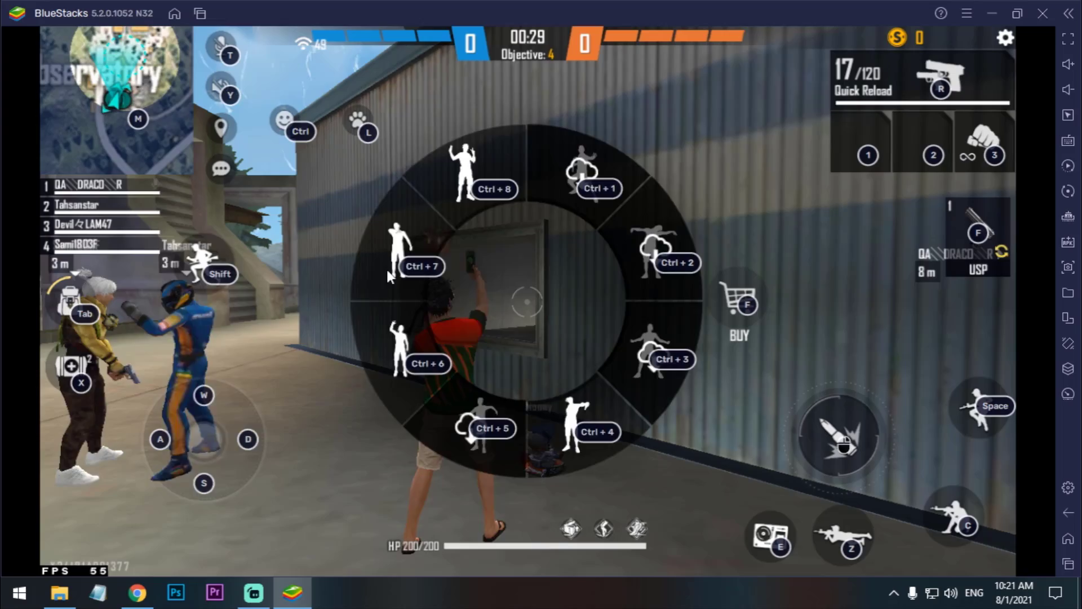
key("ctrl")
- Sprint and jump along the wall, swapping between pistol and fists to run faster
key("F1")
key("w")
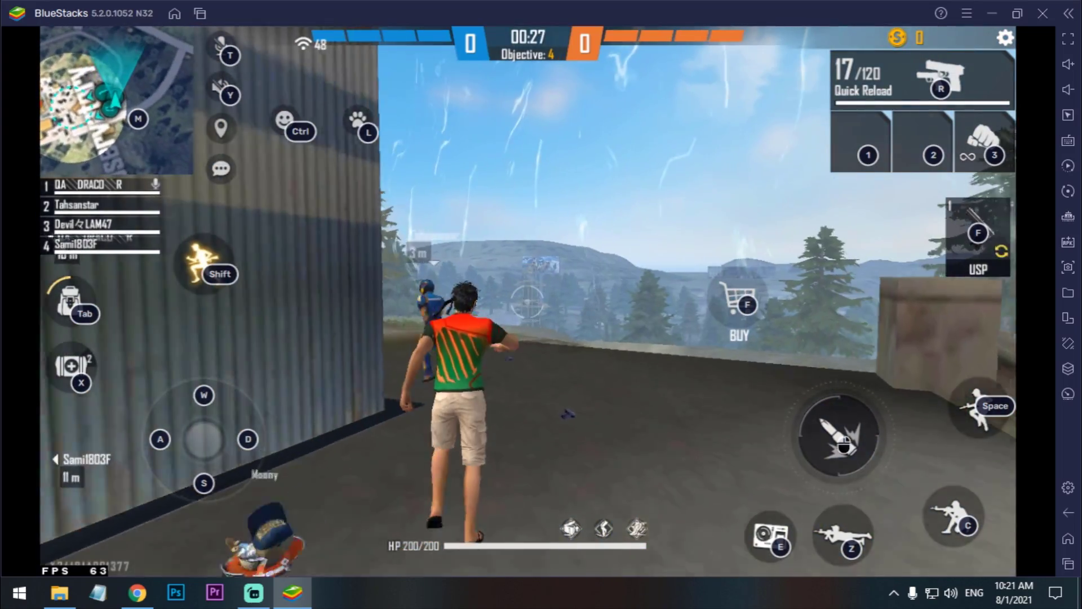
key("space")
key("3")
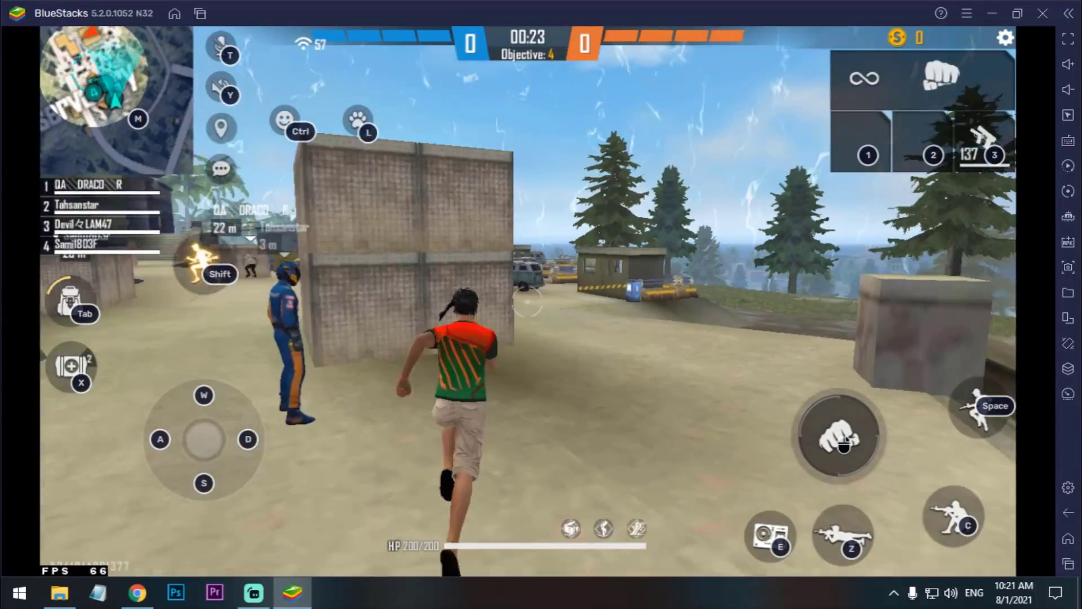
key("3")
key("3")
key("w")
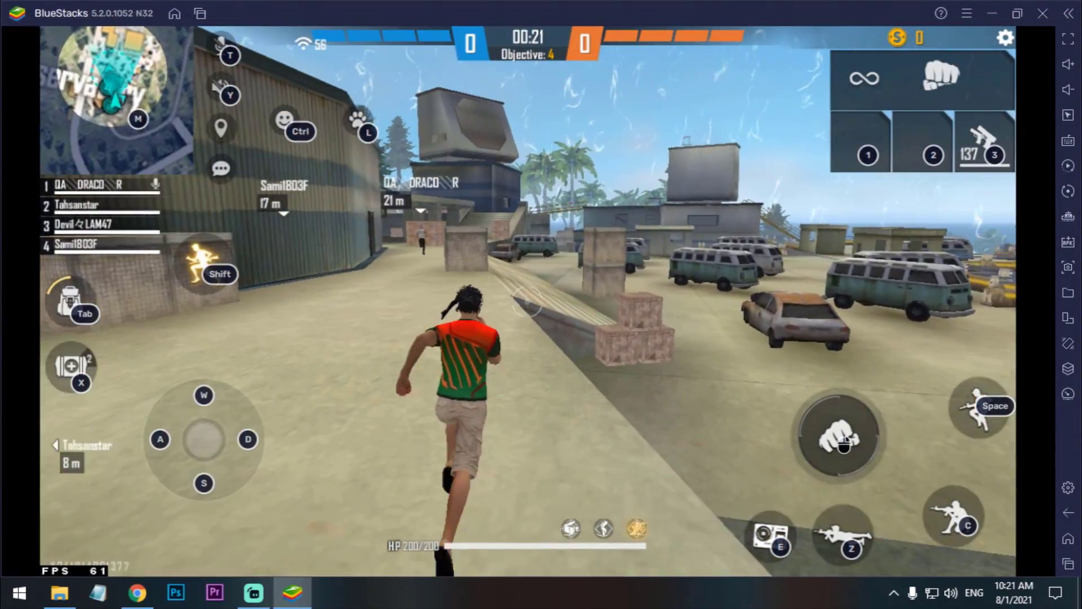
key("3")
key("space")
key("3")
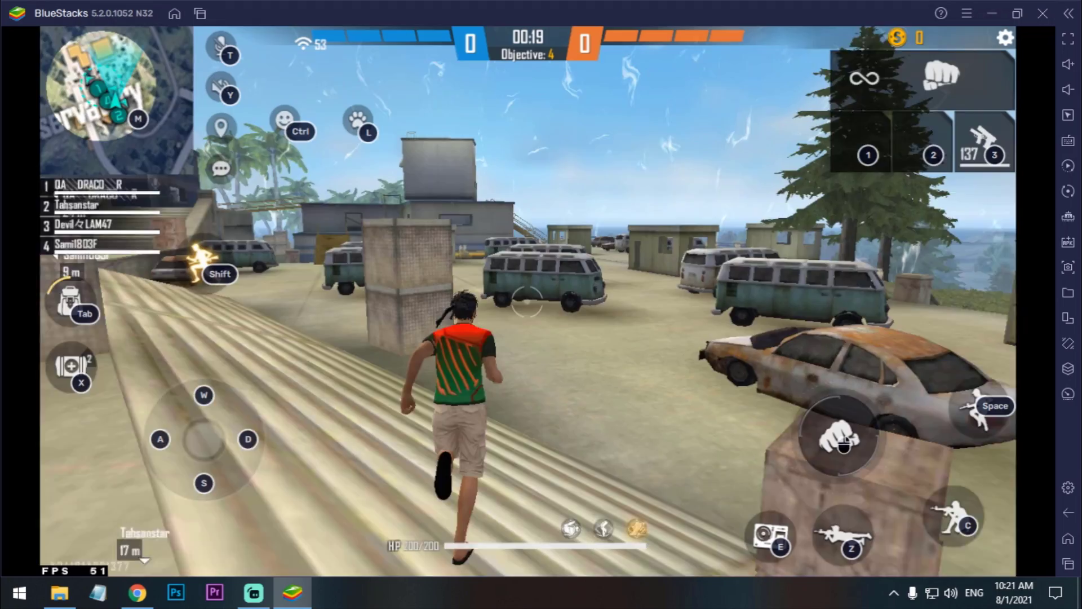
key("3")
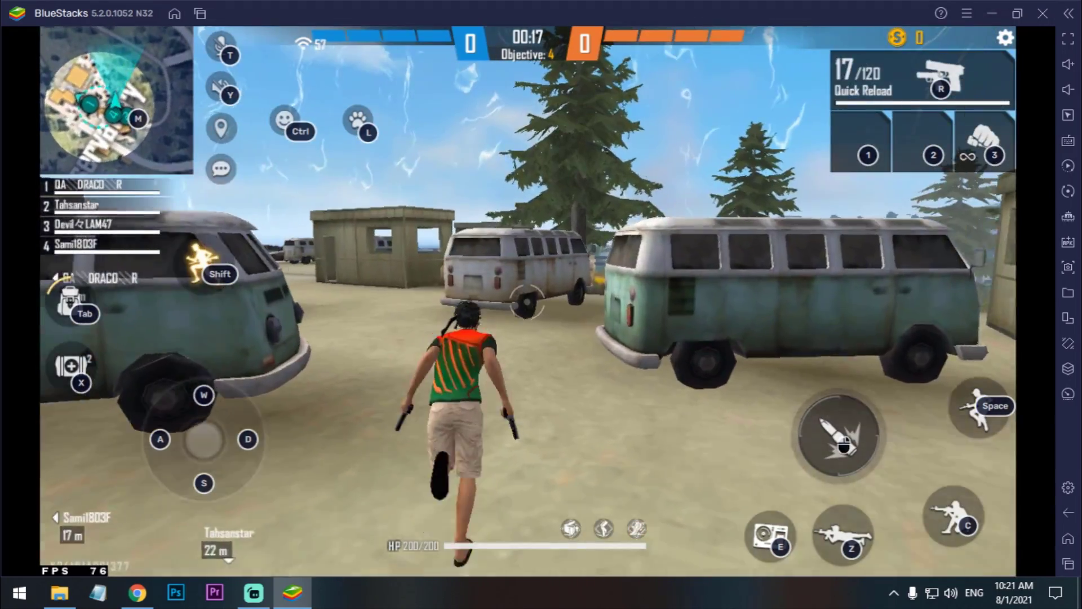
key("3")
key("3")
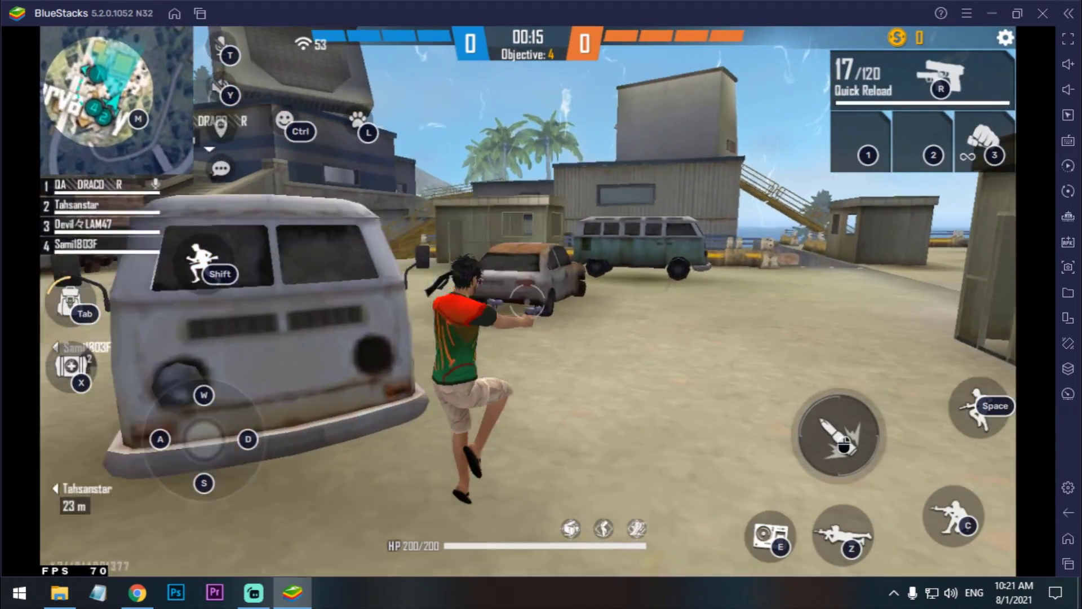
key("3")
key("3")
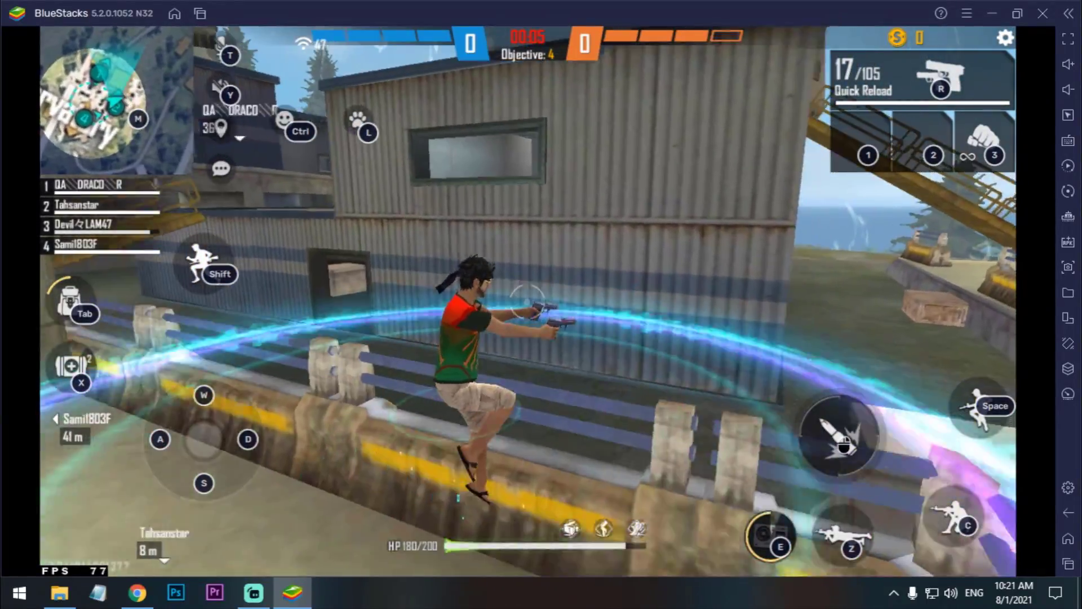
- Head through the doorway and up the stairs, firing the pistol at the enemy there
key("w")
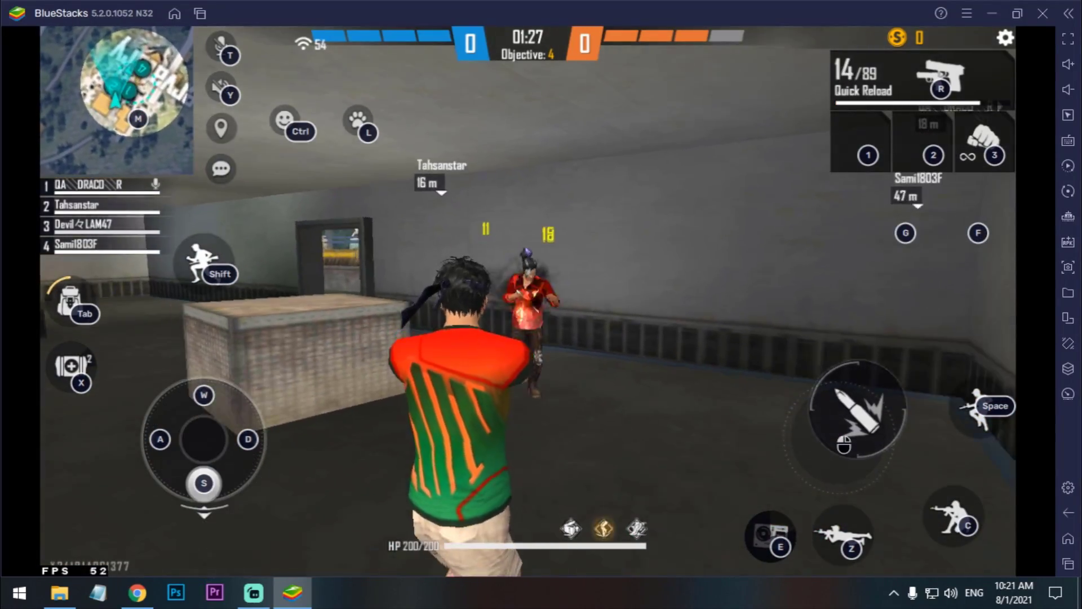
key("d")
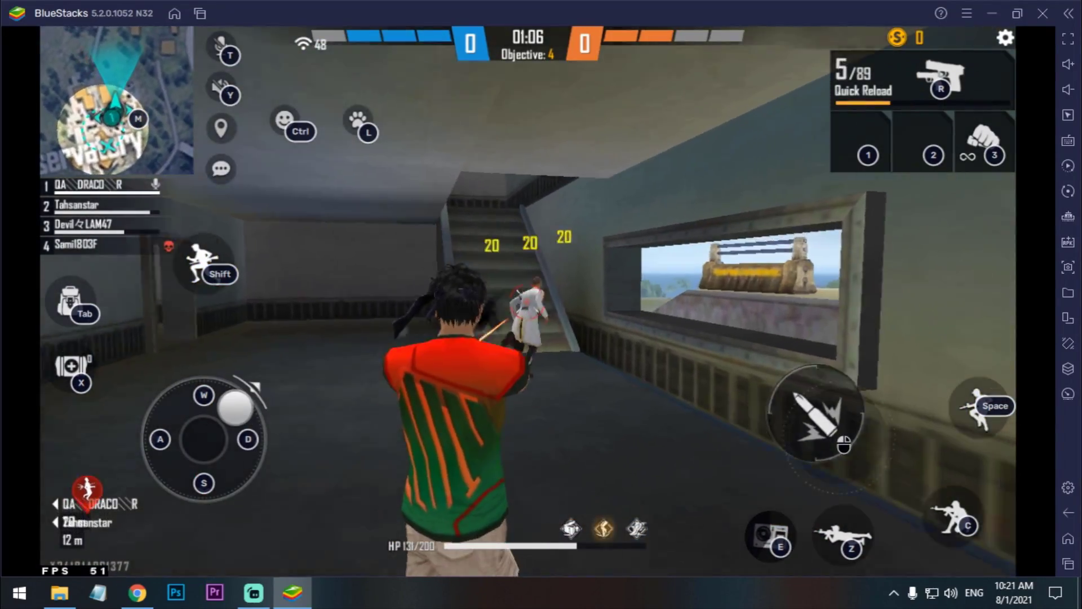
key("shift")
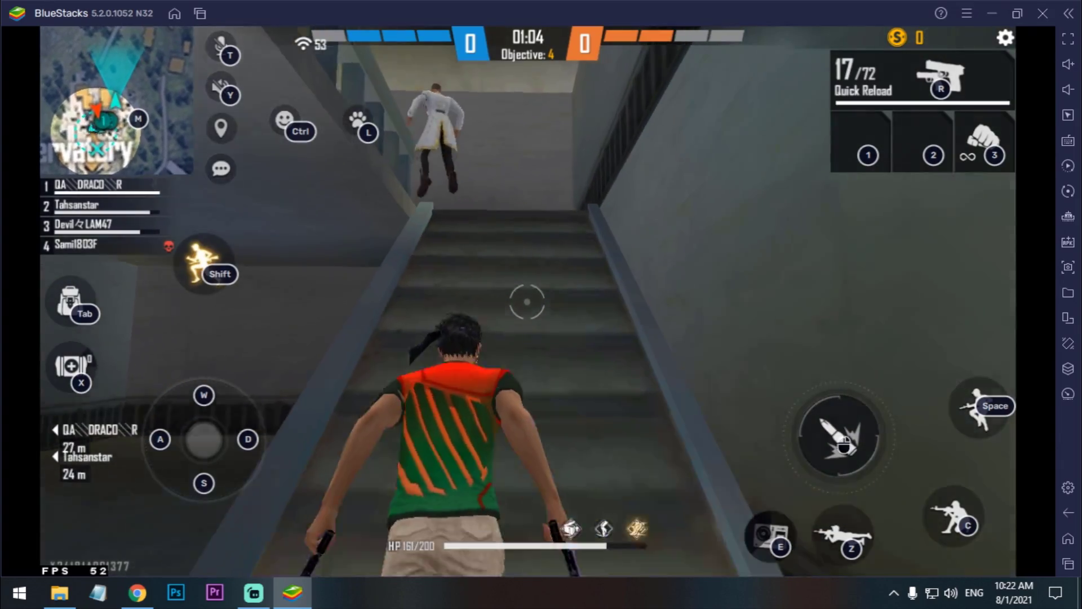
left_click(527, 302)
left_click(528, 303)
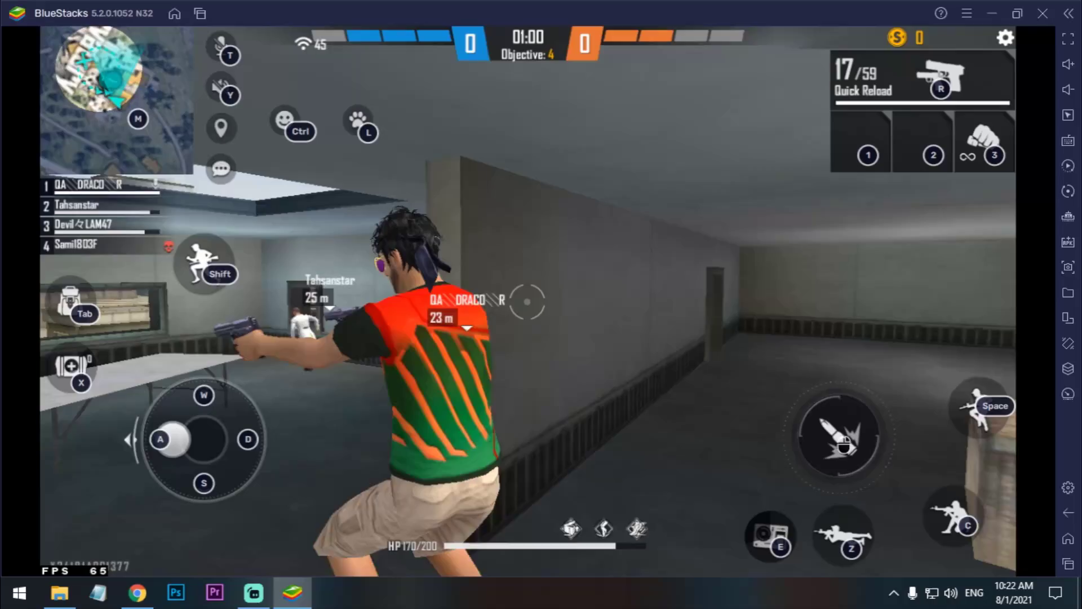
left_click(527, 301)
left_click(527, 302)
key("d")
left_click(527, 302)
left_click(527, 302)
key("s")
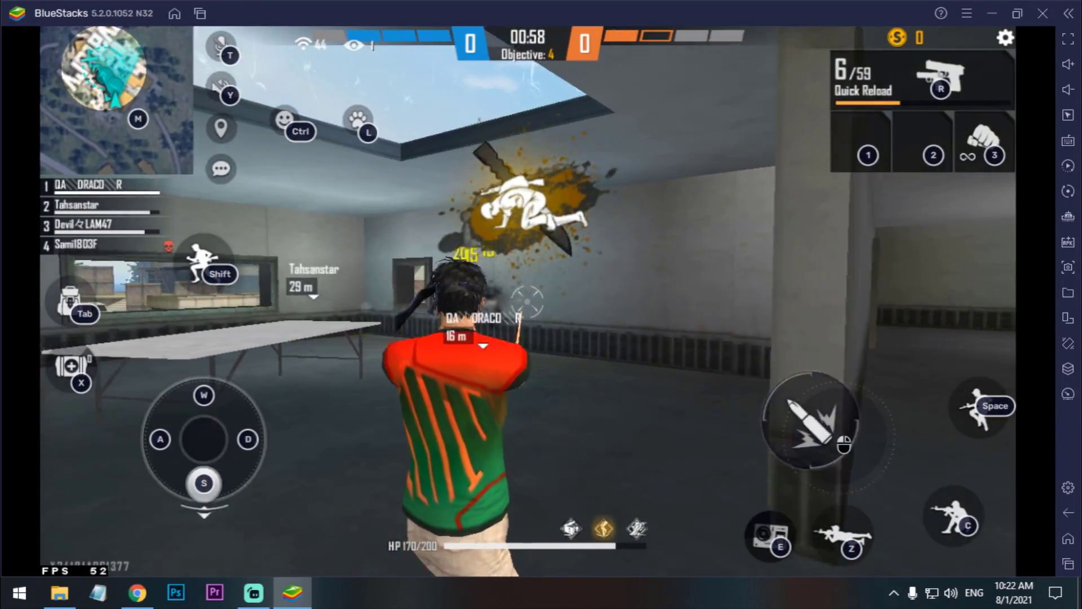
- Reload and strafe to dodge enemy fire while continuing to shoot
key("r")
key("space")
key("s")
key("d")
key("a")
key("d")
left_click(527, 302)
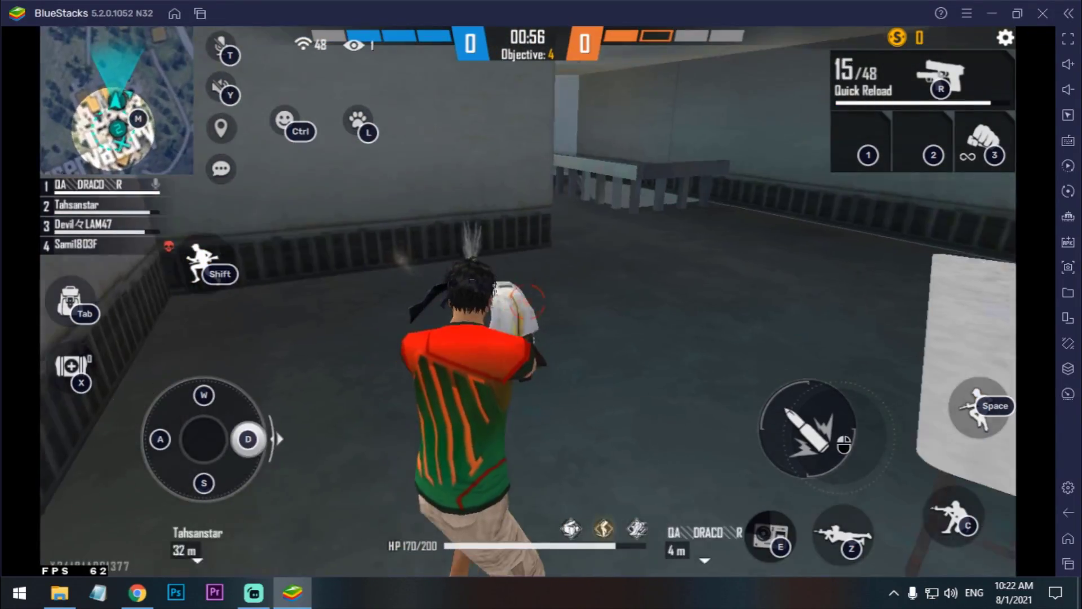
left_click(527, 302)
left_click(527, 302)
left_click(526, 301)
left_click(527, 301)
- Reload again and finish off the last enemy with the pistol
left_click(526, 302)
left_click(527, 301)
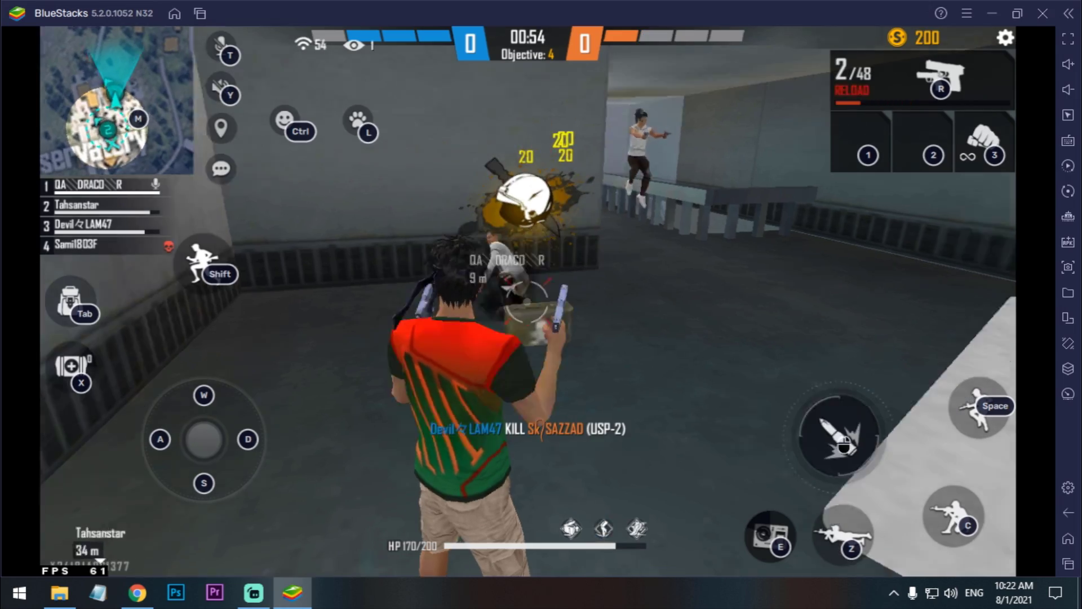
key("r")
key("space")
key("a")
key("d")
left_click(527, 301)
left_click(527, 302)
left_click(527, 301)
key("s")
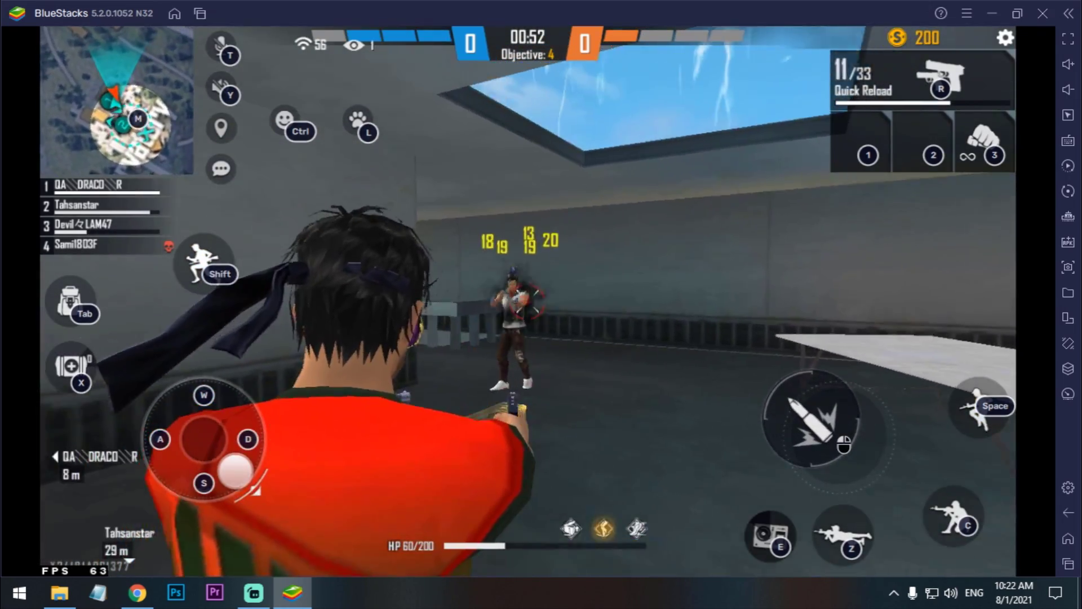
left_click(527, 301)
left_click(527, 302)
left_click(527, 302)
- Celebrate the round's end with a victory emote
key("a")
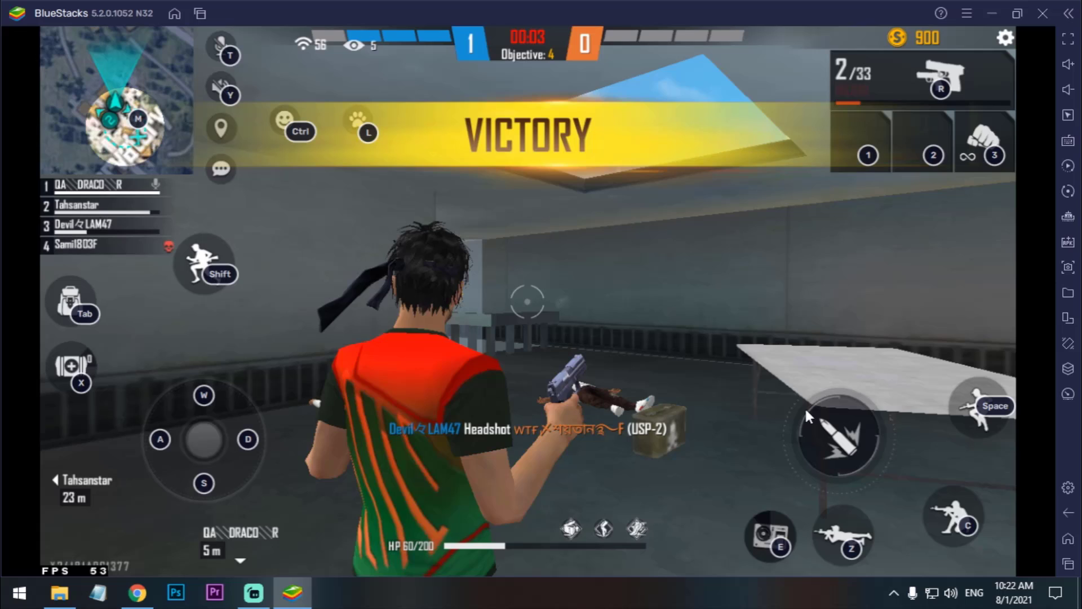
key("ctrl")
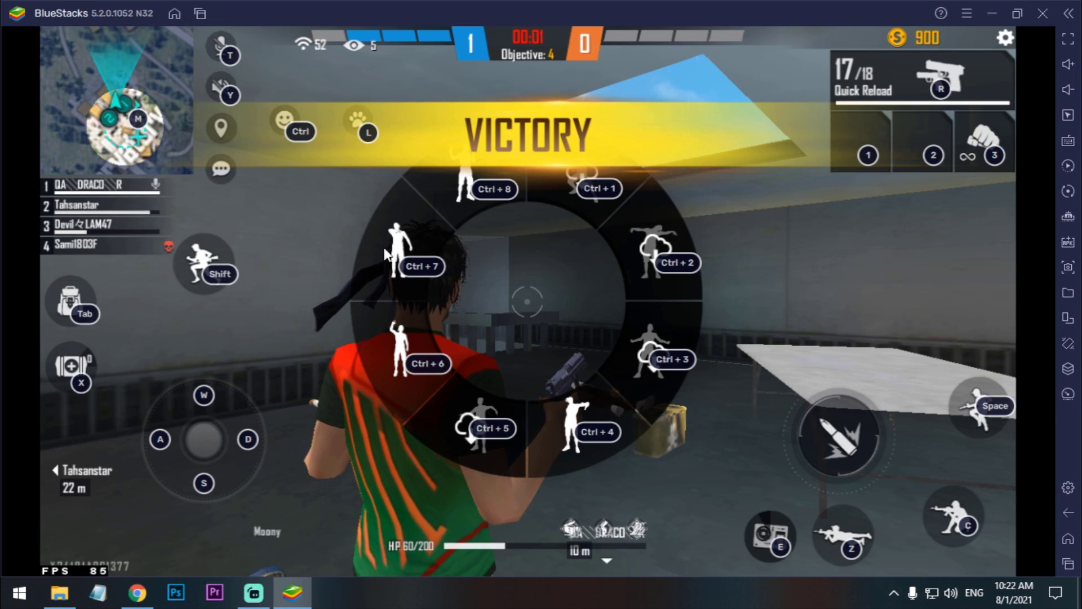
key("ctrl")
key("ctrl")
key("ctrl")
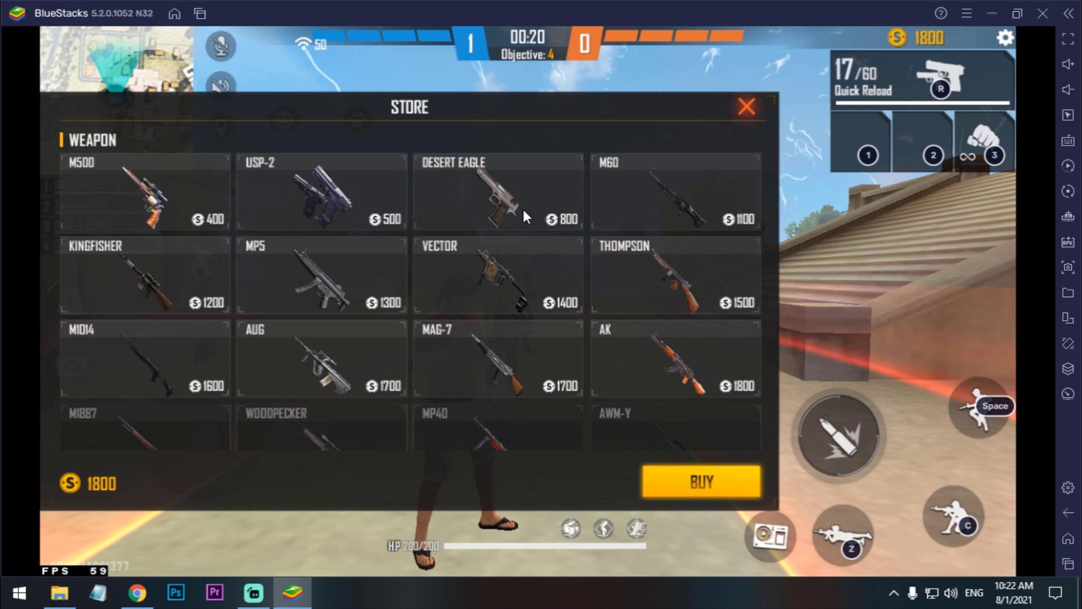
- Select the MP5 in the store, buy it, and close the store
left_click_drag(434, 428, 325, 330)
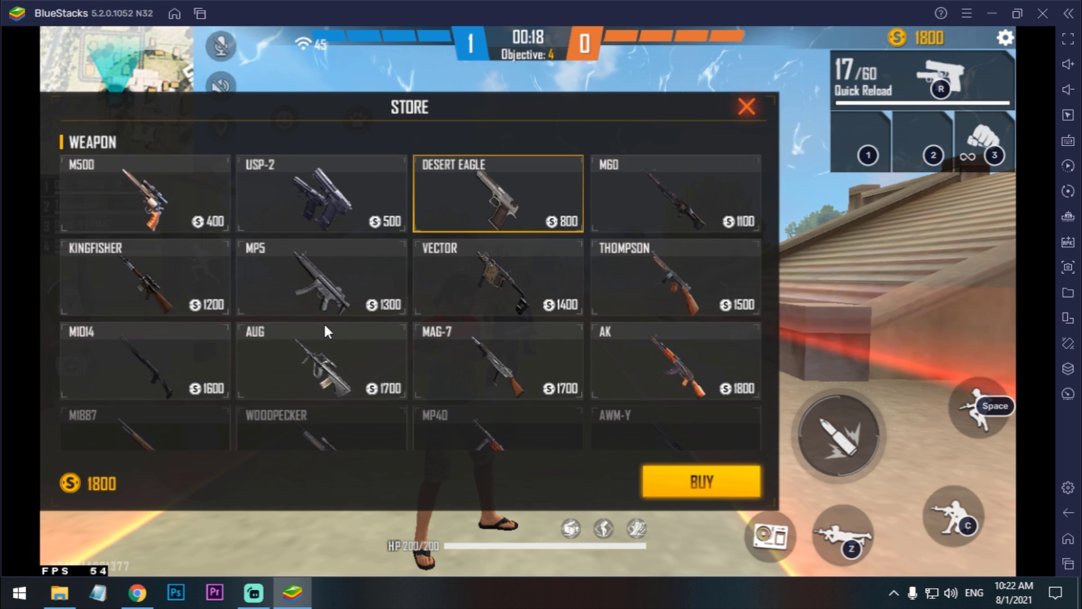
left_click(324, 282)
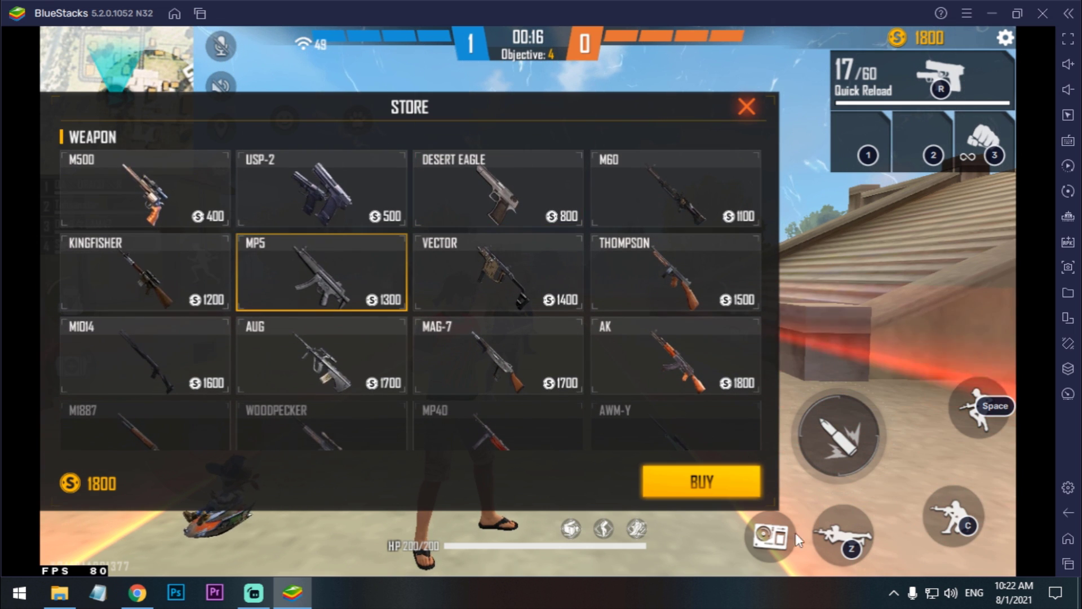
left_click(691, 485)
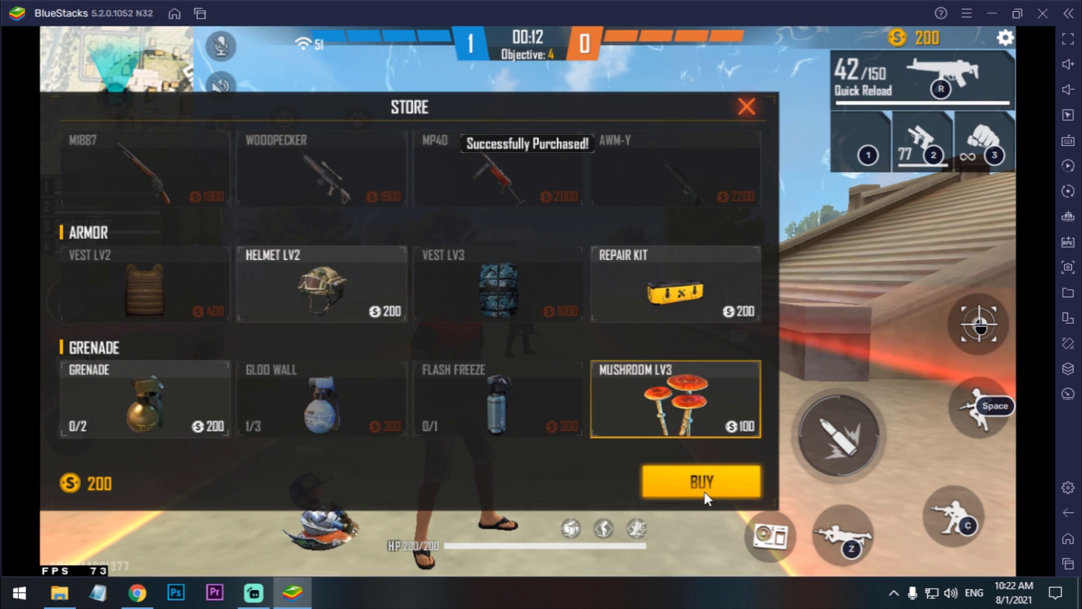
left_click(746, 107)
key("ctrl")
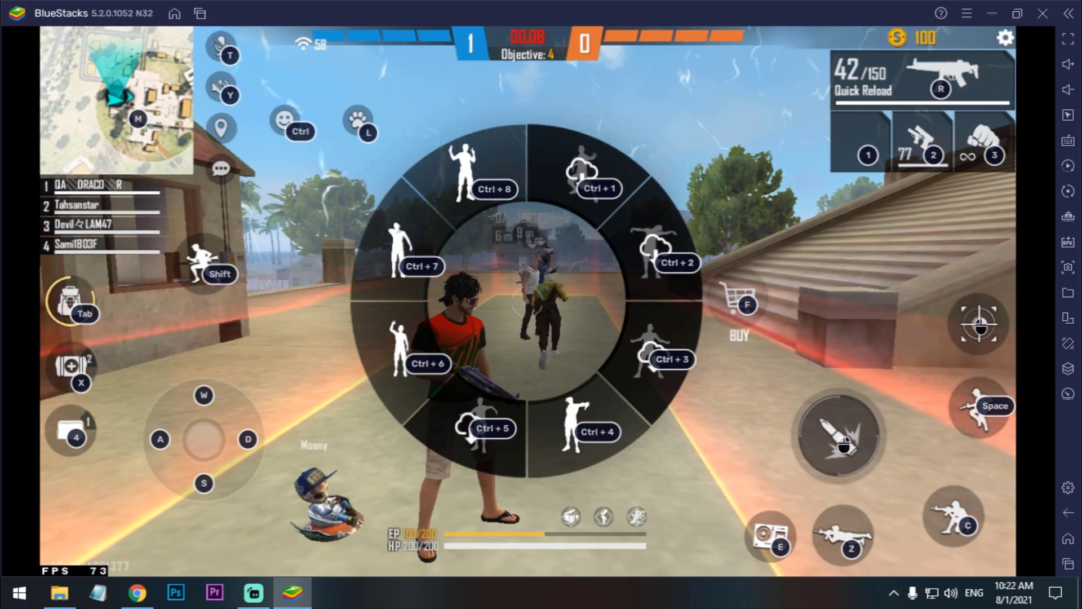
- Sprint and jump up the stairs to the rooftop, holstering the MP5 for speed
key("ctrl")
key("w")
key("3")
key("1")
key("space")
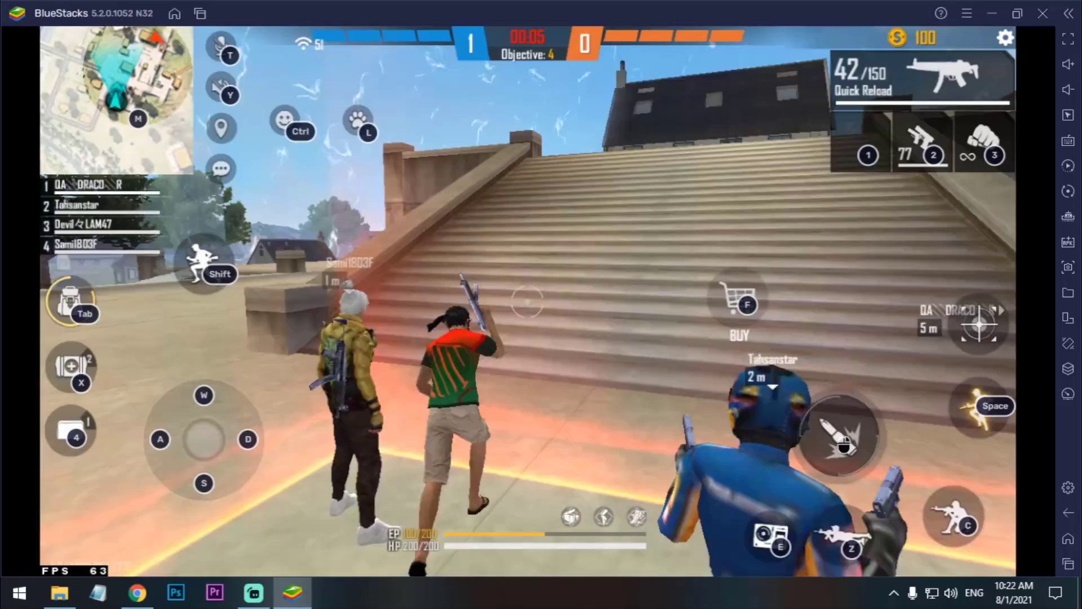
key("shift")
key("3")
key("space")
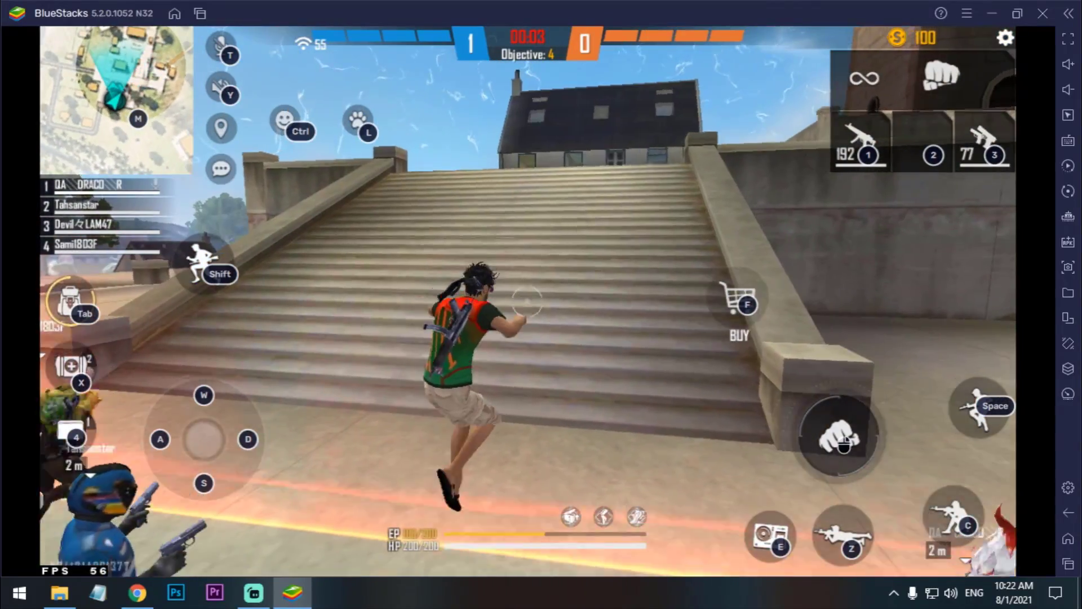
key("space")
key("space")
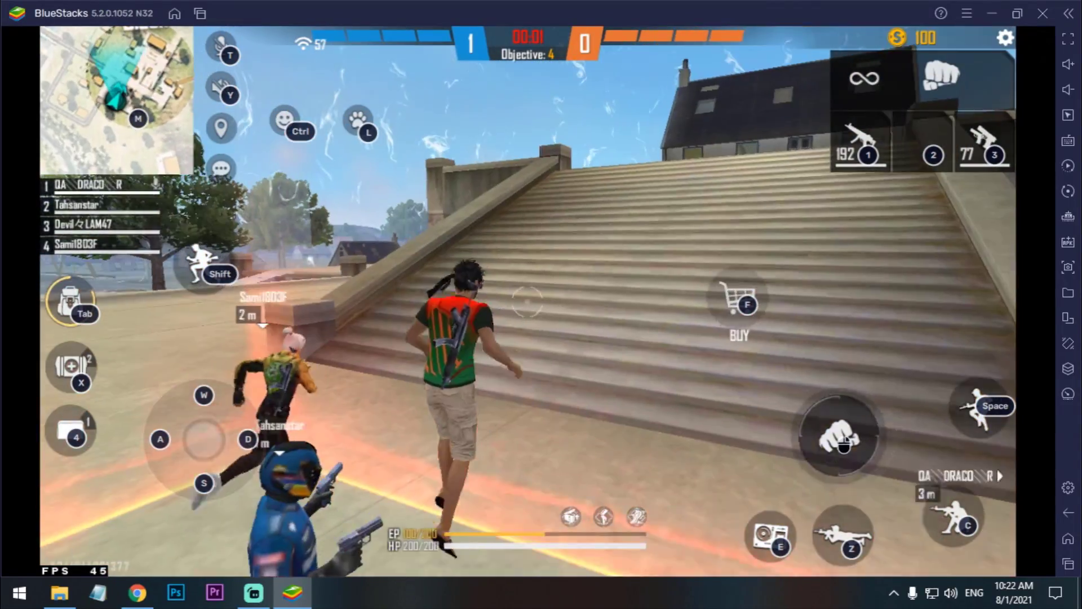
key("w")
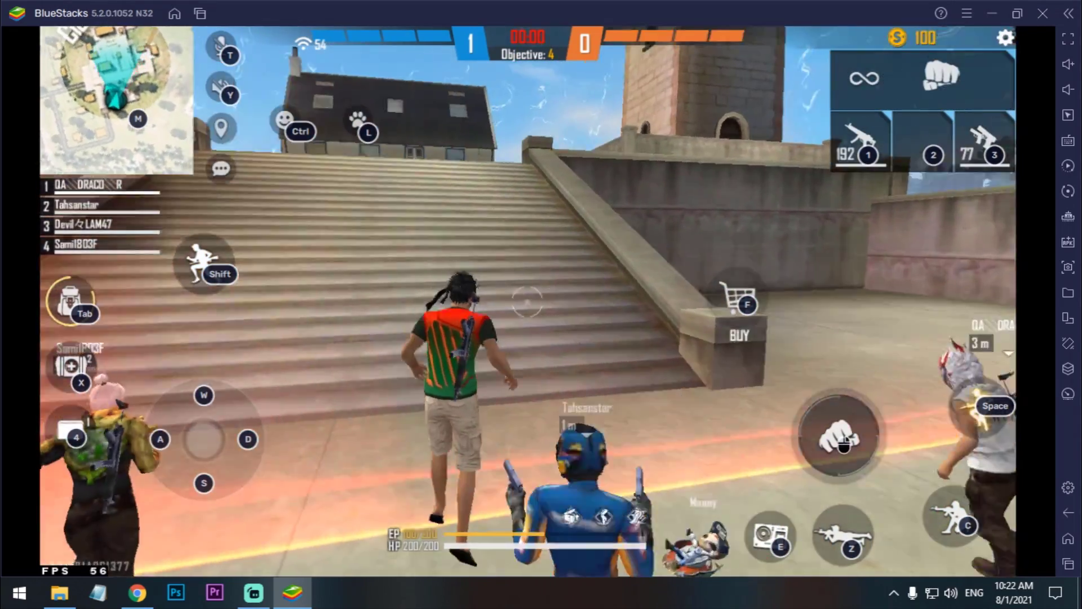
key("w")
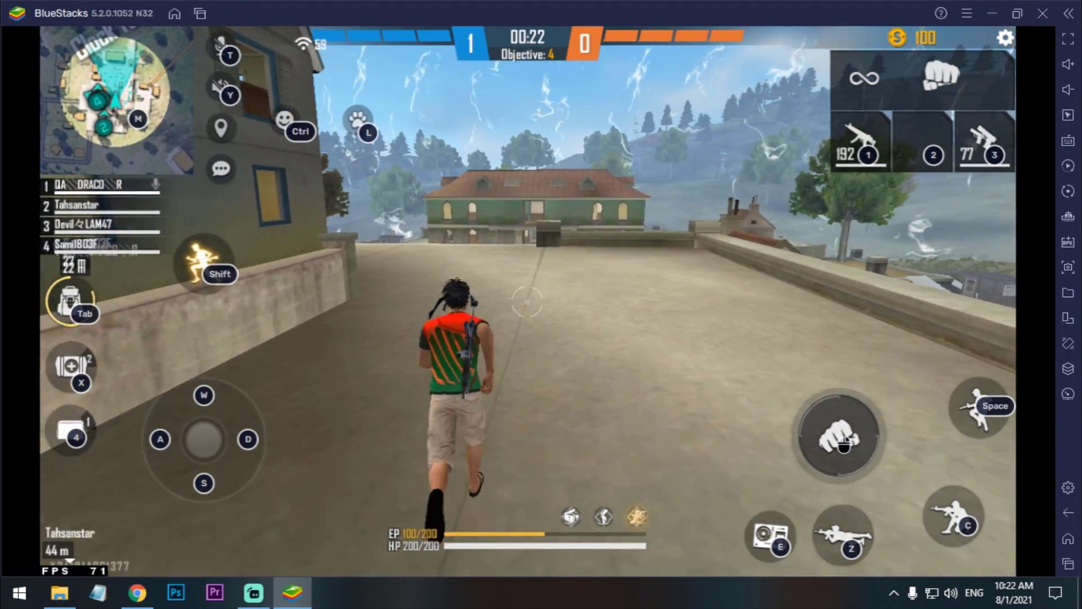
- Cross the rooftop and take crouched cover, strafing behind it
key("w")
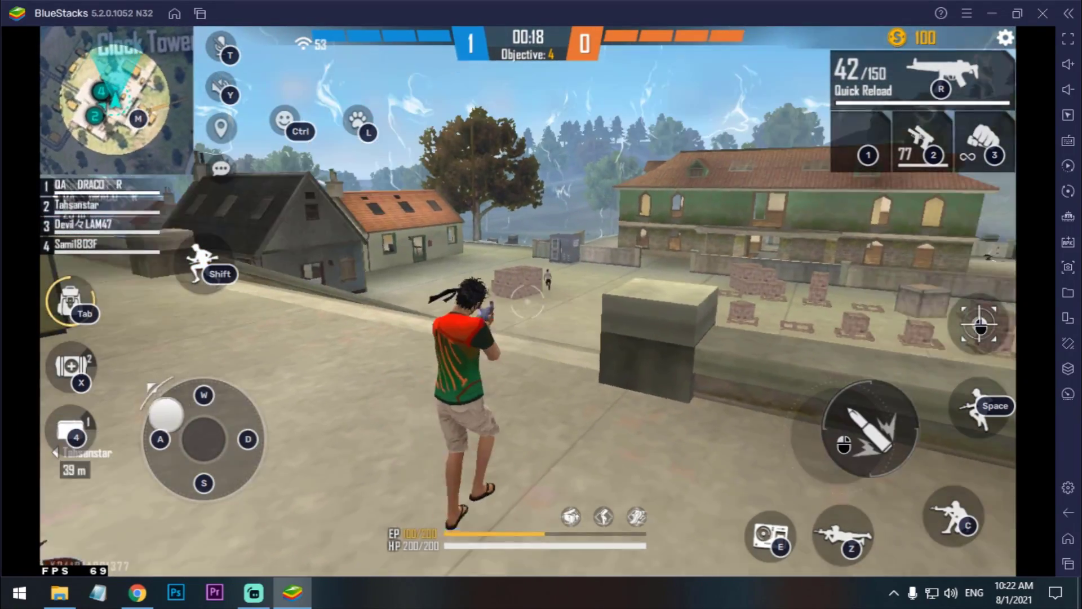
key("w")
key("d")
key("a")
key("c")
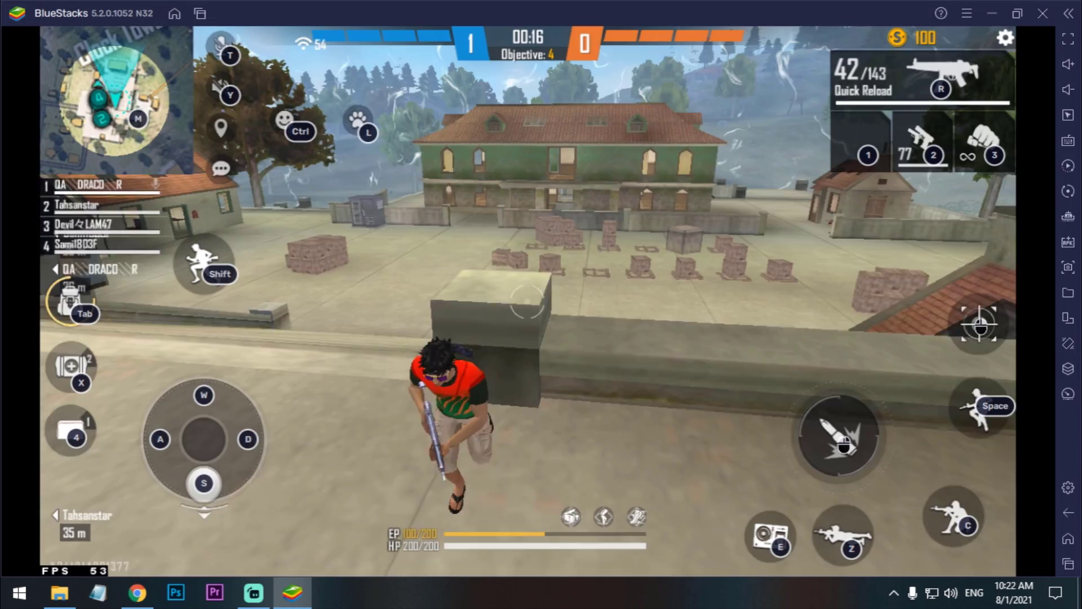
key("d")
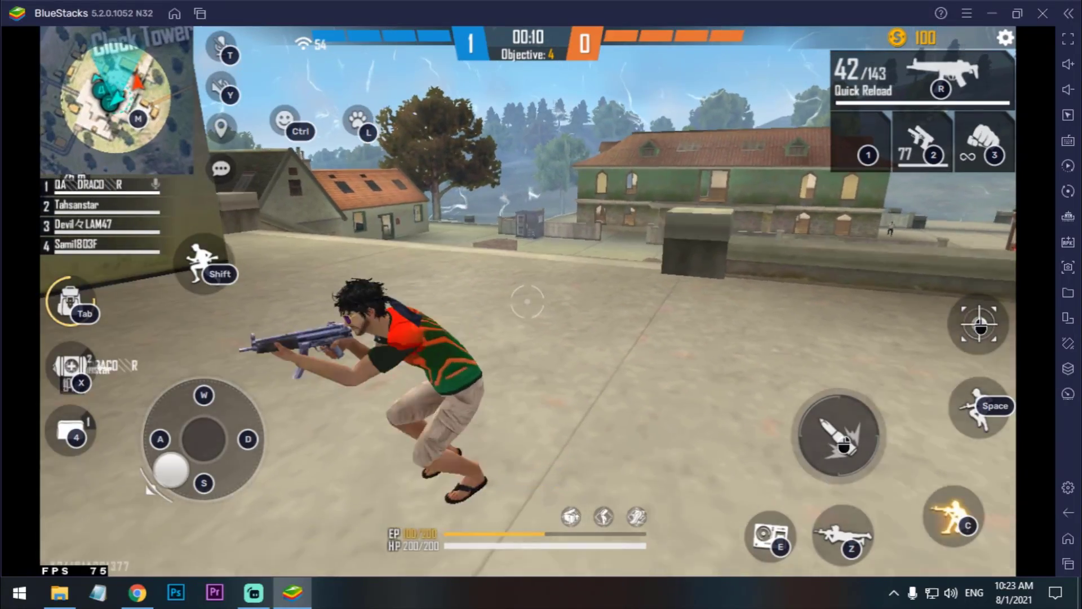
key("c")
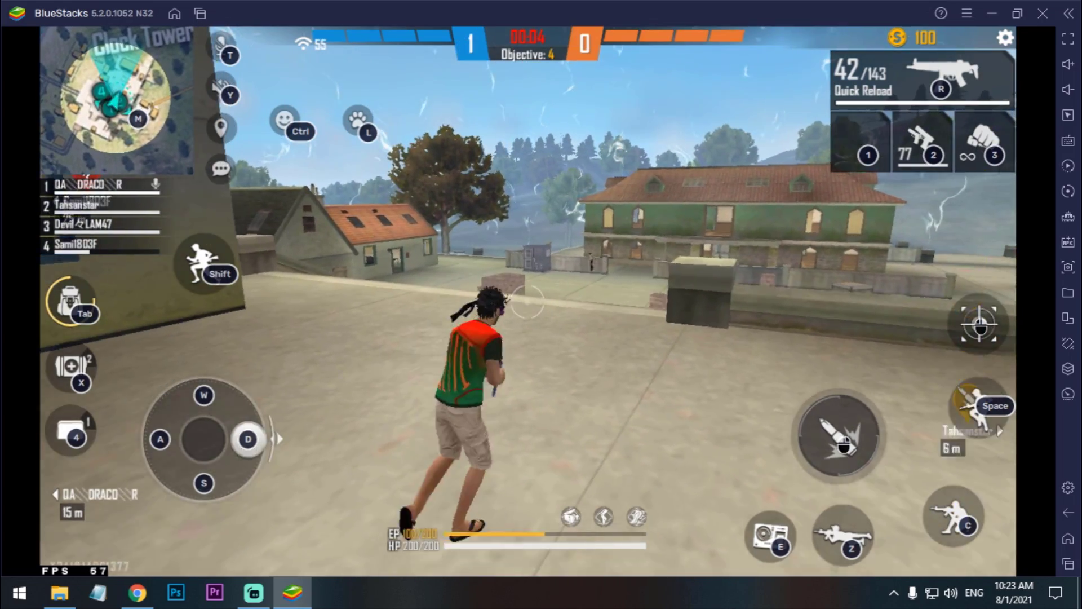
- Take scoped shots at the distant enemy, then back off and reload the MP5
key("a")
right_click(528, 302)
key("c")
left_click(528, 302)
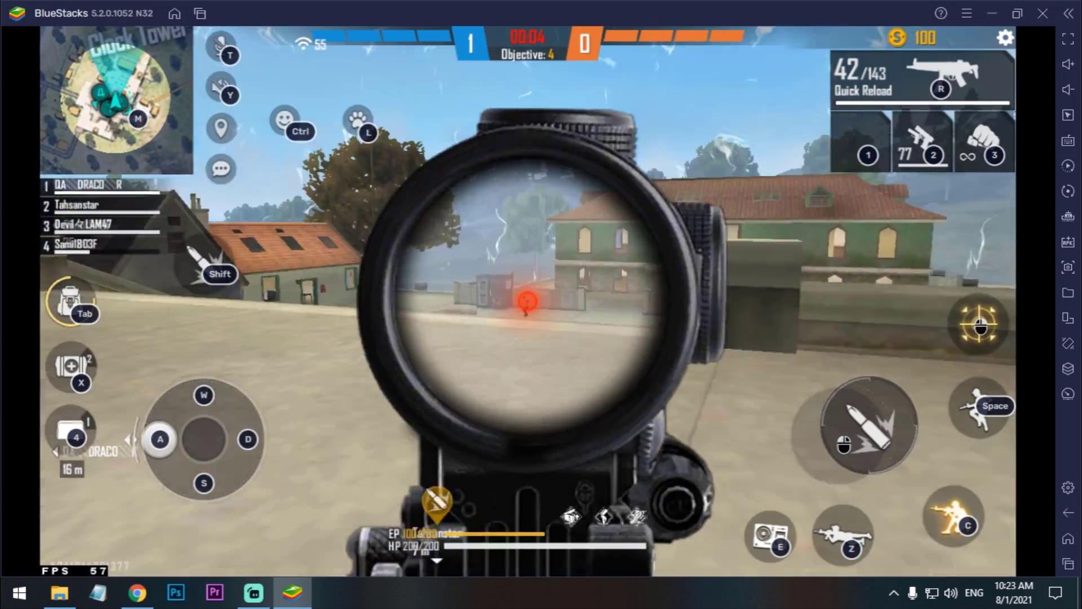
right_click(527, 302)
key("s")
key("a")
key("r")
key("d")
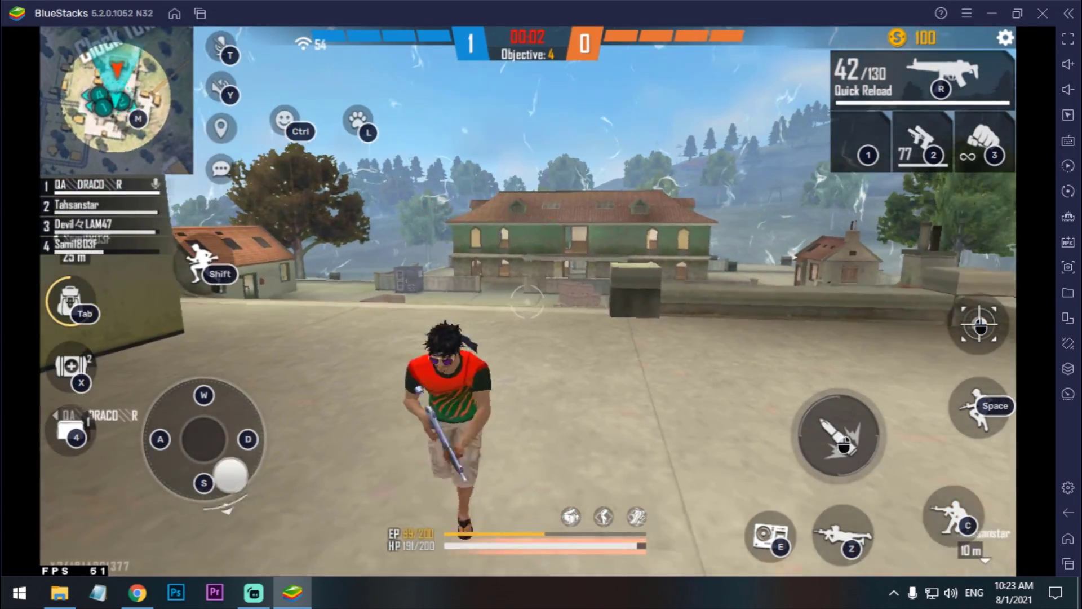
- Scope in again and knock down the enemy near the house with a headshot
right_click(541, 304)
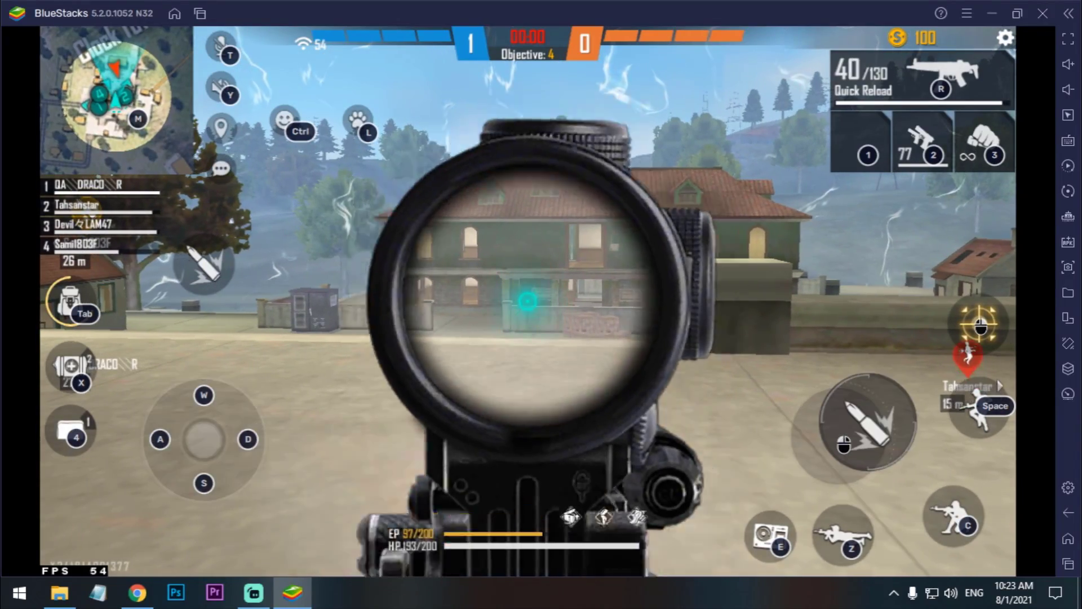
key("w")
left_click(541, 304)
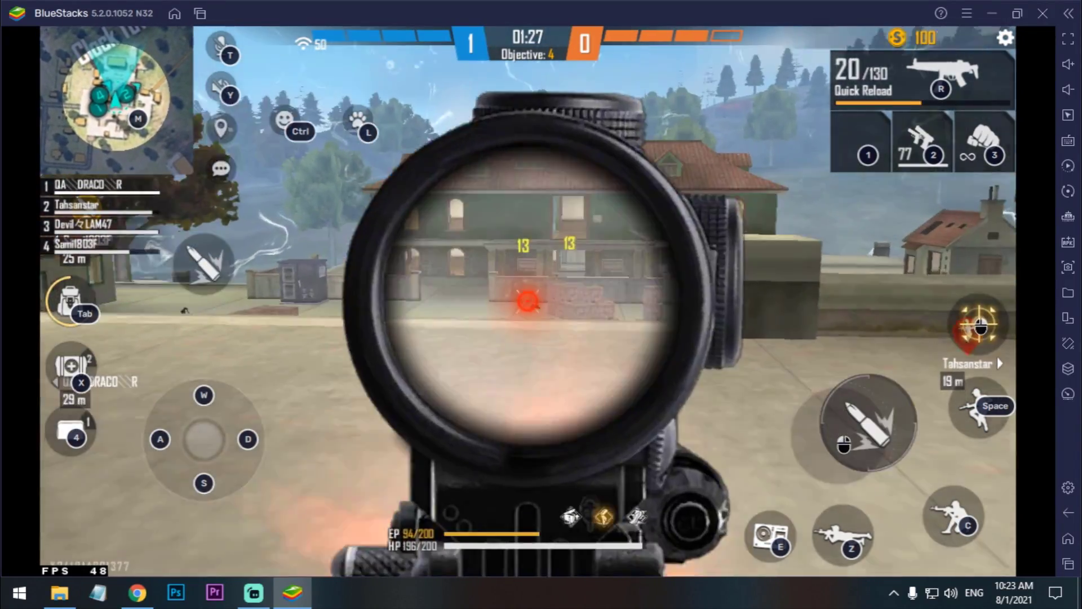
right_click(527, 302)
key("c")
key("a")
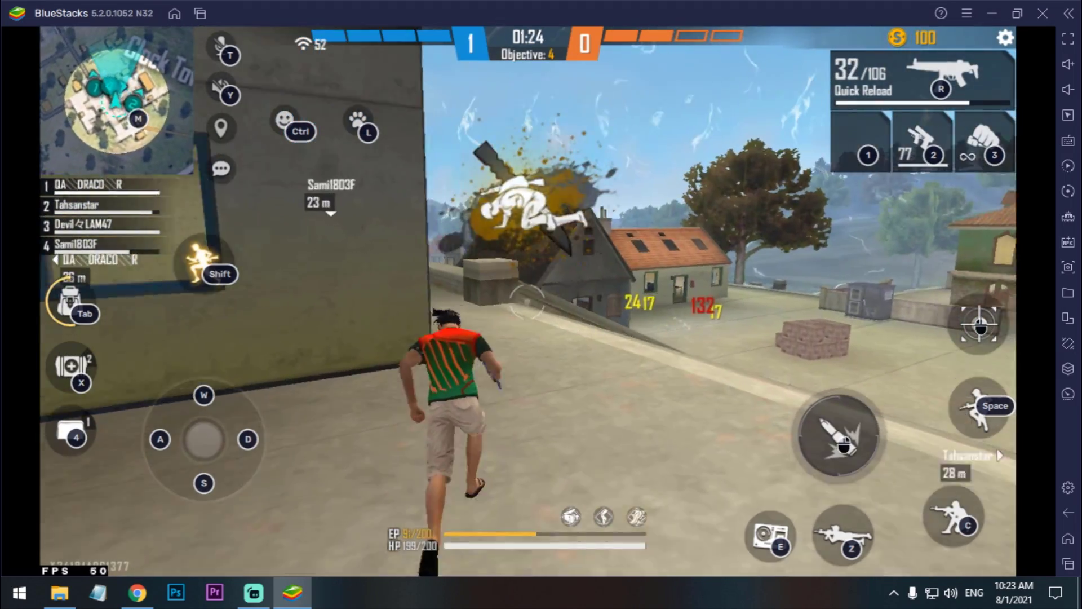
key("r")
left_click(541, 304)
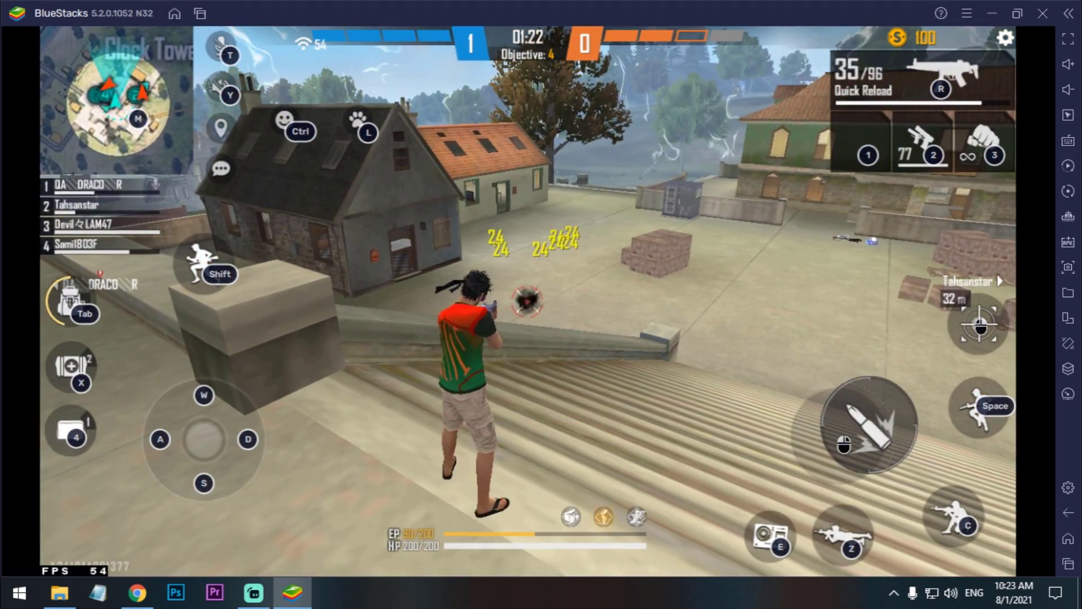
left_click(541, 305)
key("a")
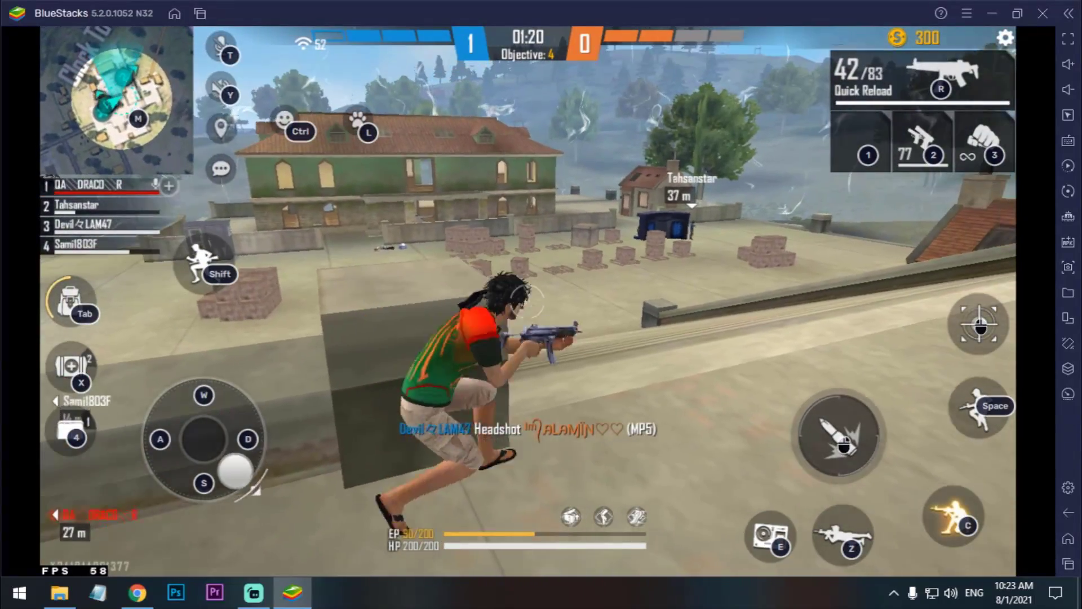
- Settle into cover behind the ledge and take a scoped shot at the distant enemy
key("w")
key("a")
key("s")
key("d")
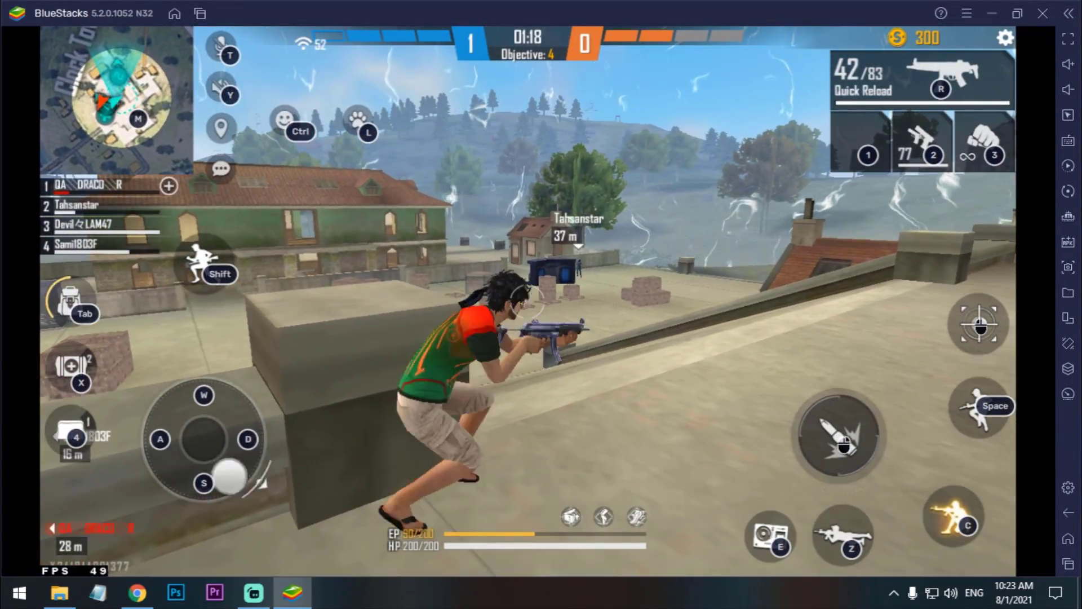
right_click(528, 302)
left_click(528, 302)
right_click(528, 302)
- Stand up, reload and sprint along the rooftop toward the next enemy
key("c")
key("a")
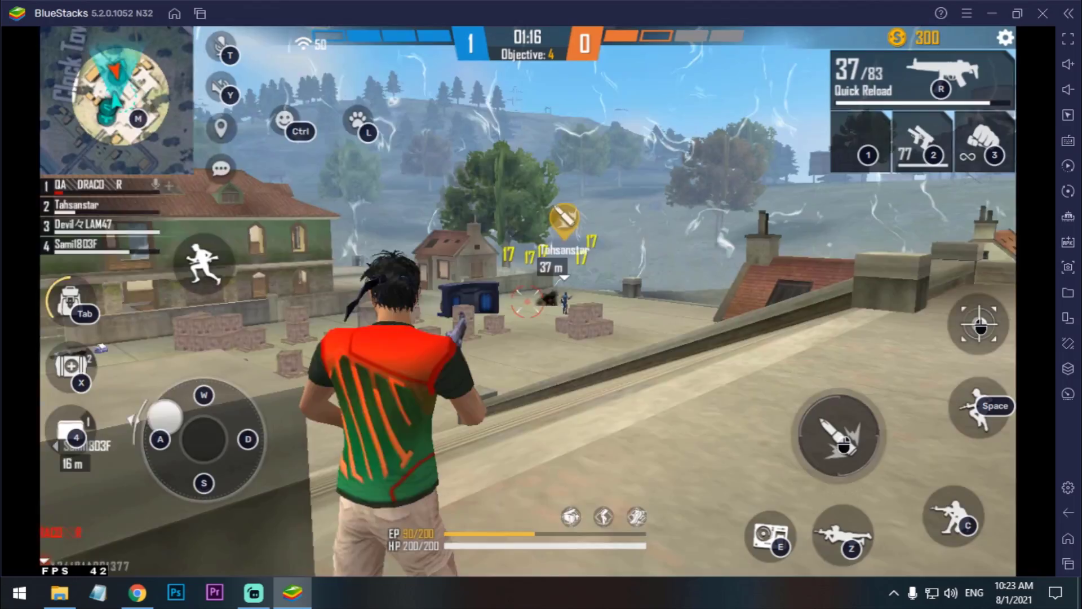
key("r")
key("d")
key("a")
key("shift")
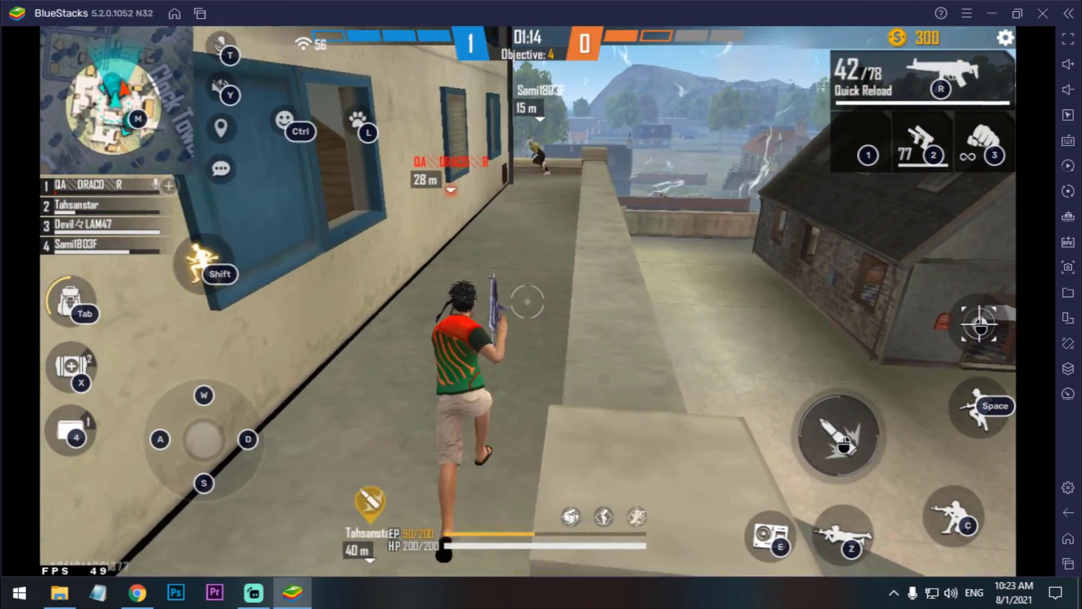
- Jump down with the MP5 ready and gun down the attacking enemy, then reload
key("1")
key("space")
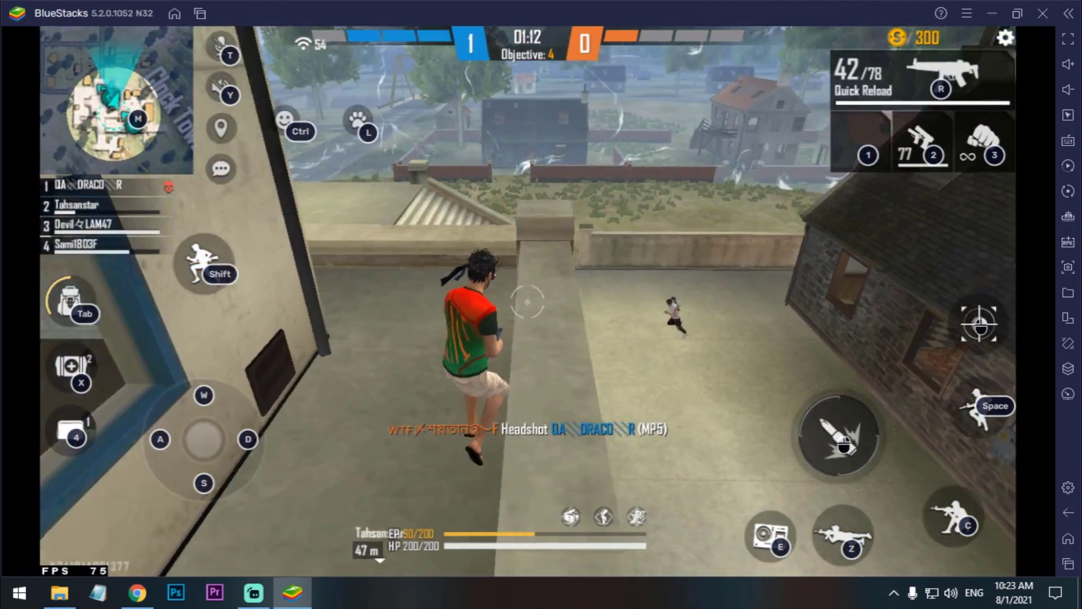
key("w")
key("d")
left_click(528, 302)
key("a")
key("d")
key("r")
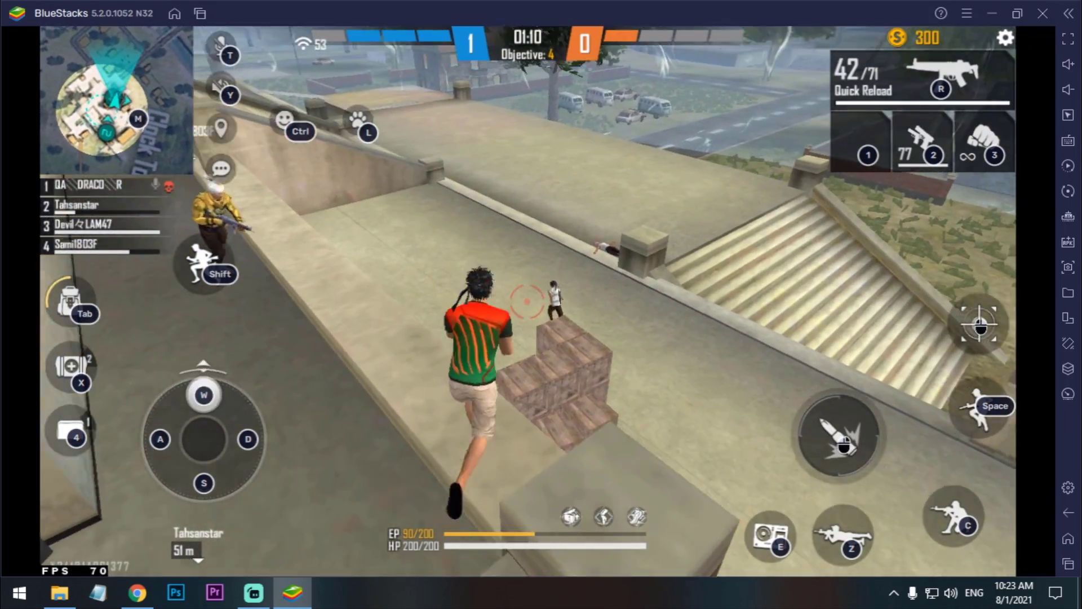
left_click(528, 302)
left_click(541, 305)
left_click(541, 304)
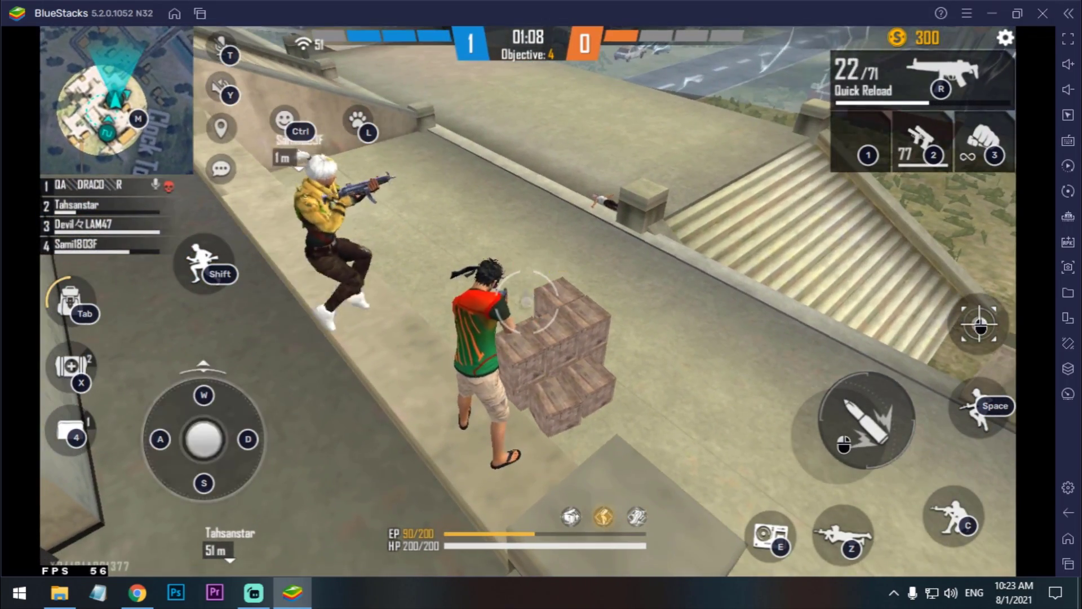
key("r")
- Activate the special skill, reposition, and bring up the emote wheel as the fight ends
key("e")
key("a")
key("w")
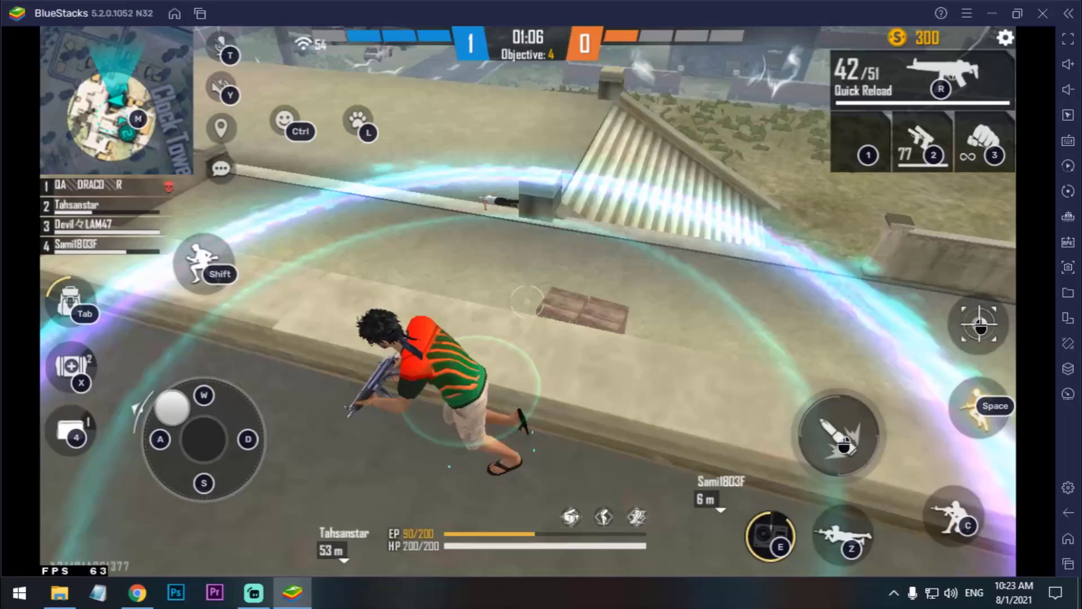
key("d")
key("s")
key("F1")
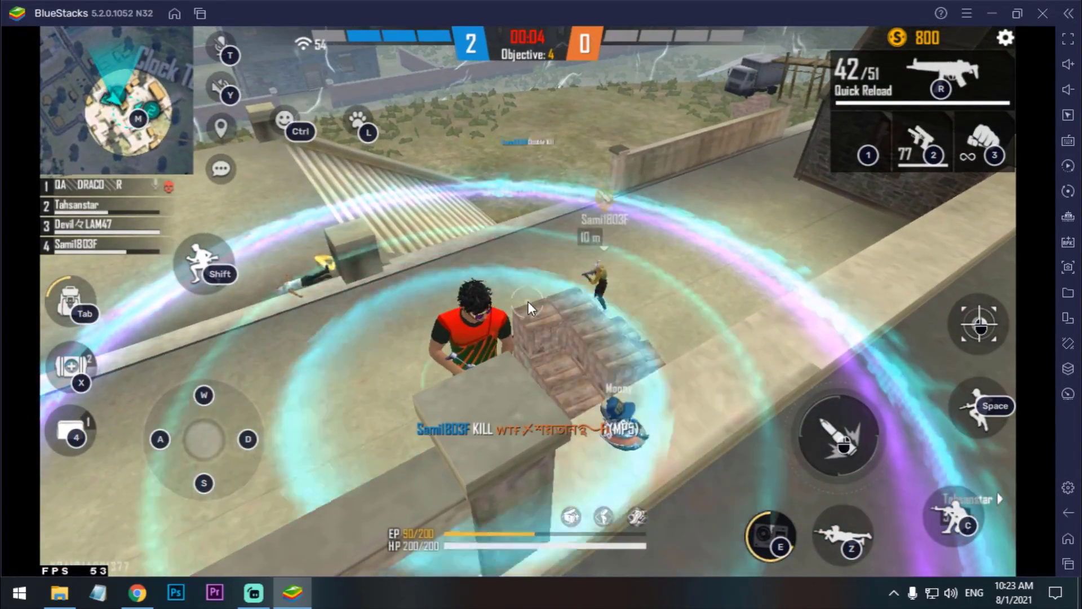
key("ctrl")
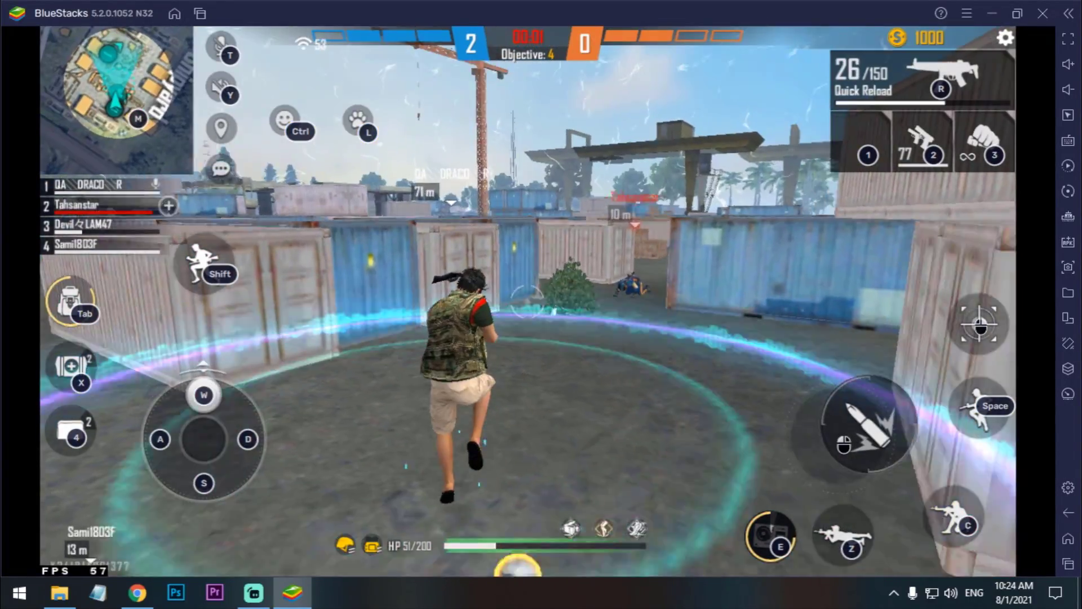
left_click(541, 304)
- Shoot the enemy among the containers, then sprint on with fists out
left_click(541, 304)
key("a")
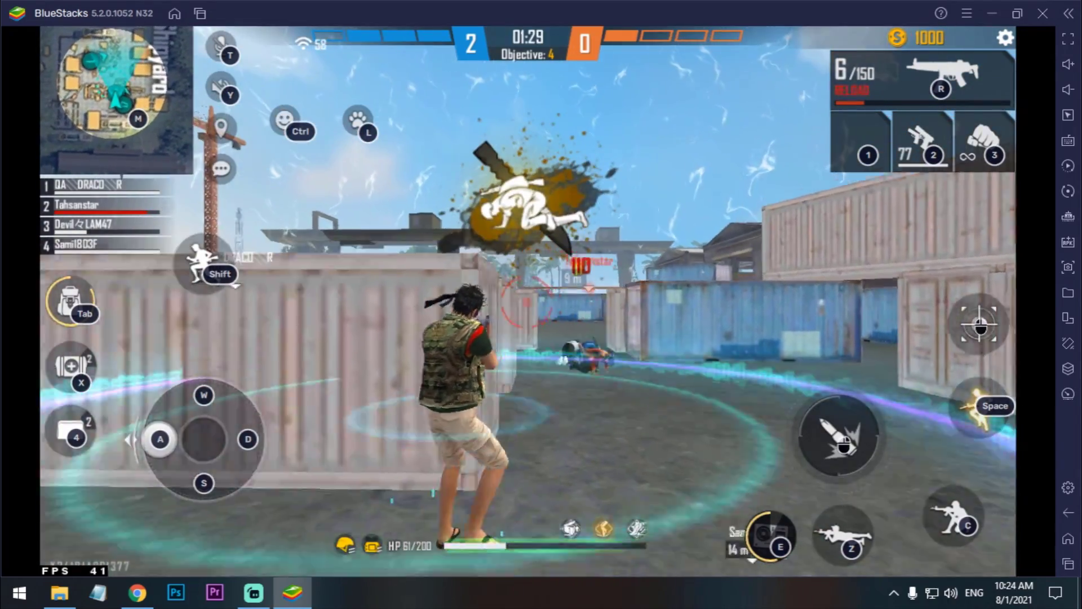
key("space")
key("shift")
key("space")
key("r")
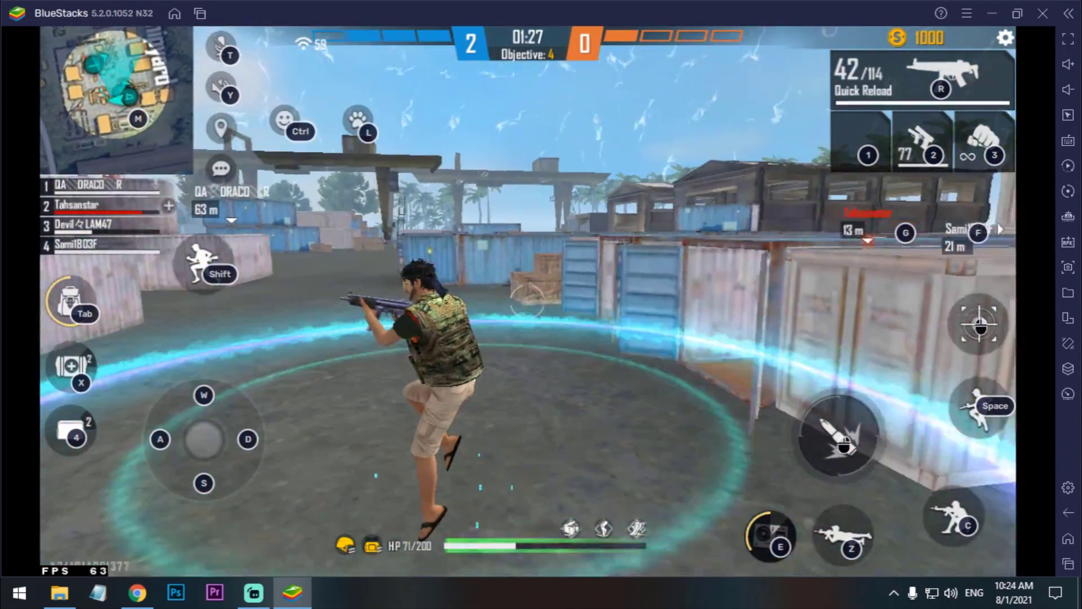
key("3")
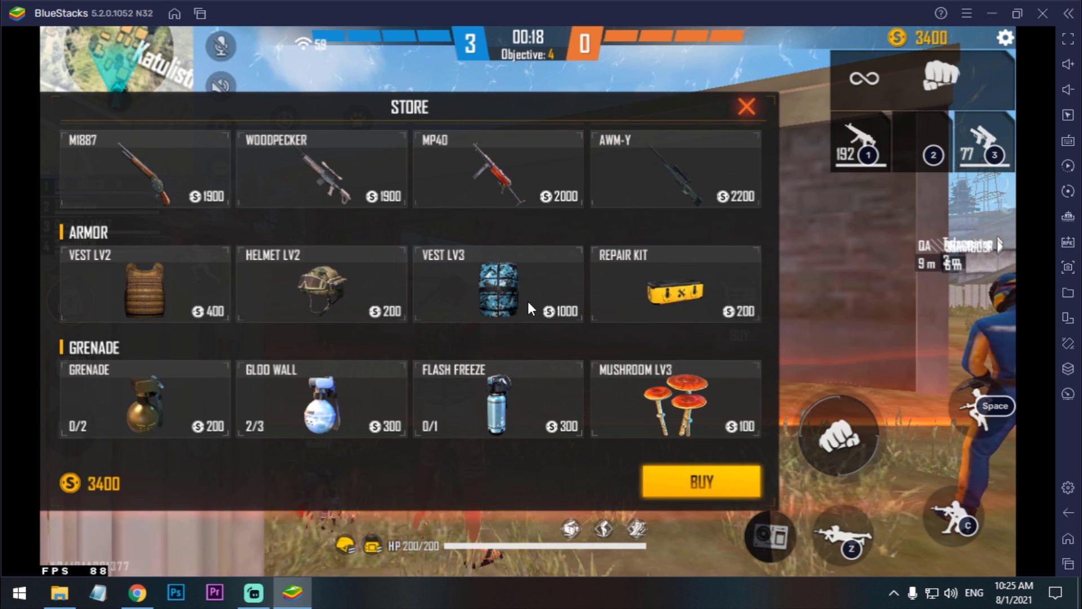
- Scroll up and down through the in-game store's item list
scroll(135, 307, "up", 2)
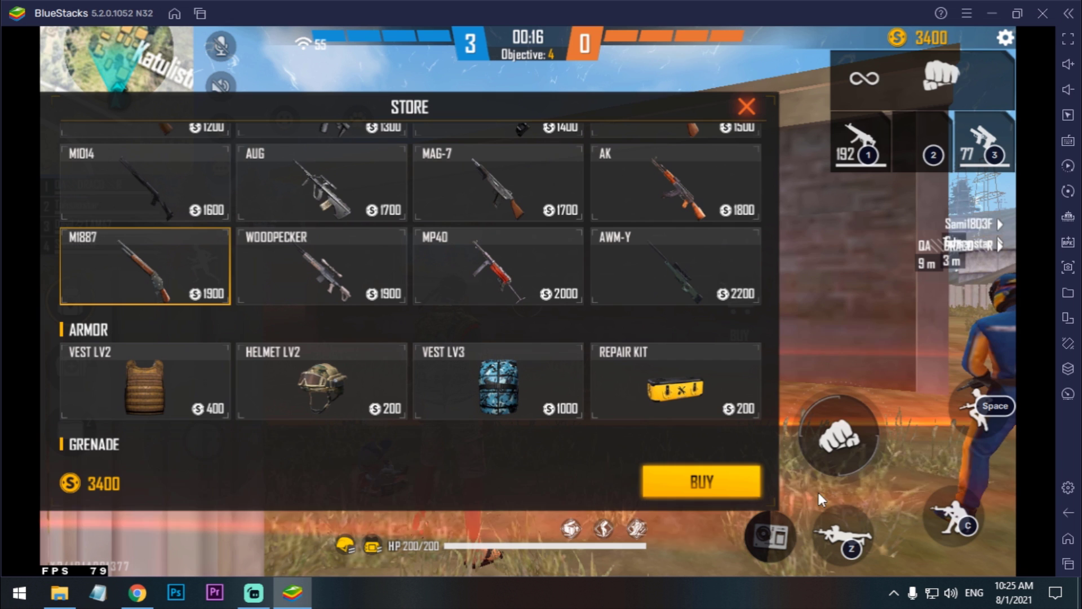
scroll(457, 367, "down", 2)
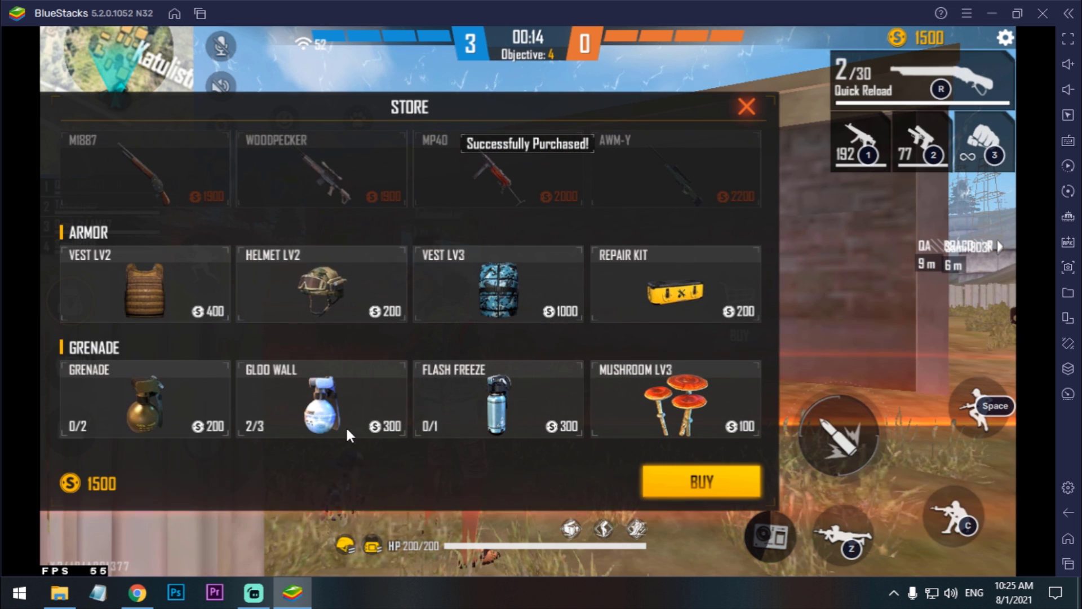